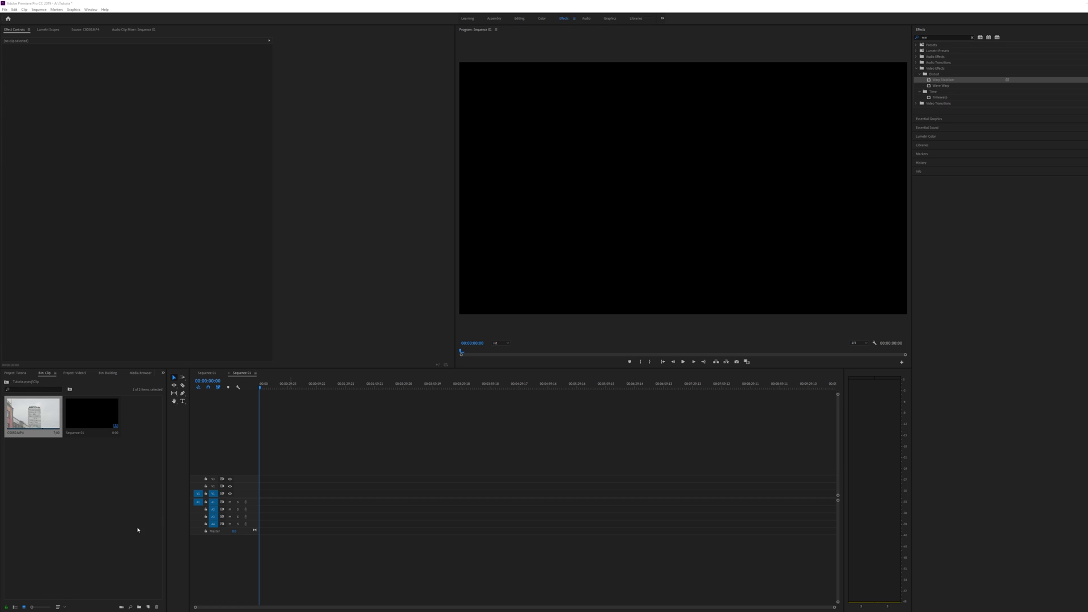
# - Interpret the building clip's footage in the bin with an assumed frame rate instead of the file's own rate
pyautogui.click(72, 468)
pyautogui.click(31, 418)
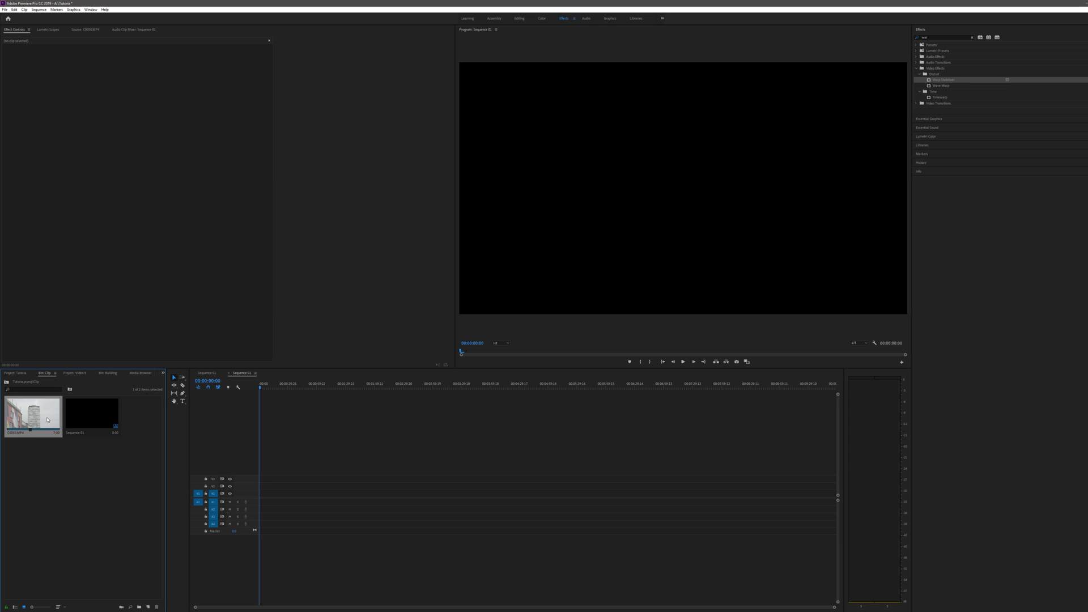
pyautogui.click(268, 387)
pyautogui.rightClick(32, 420)
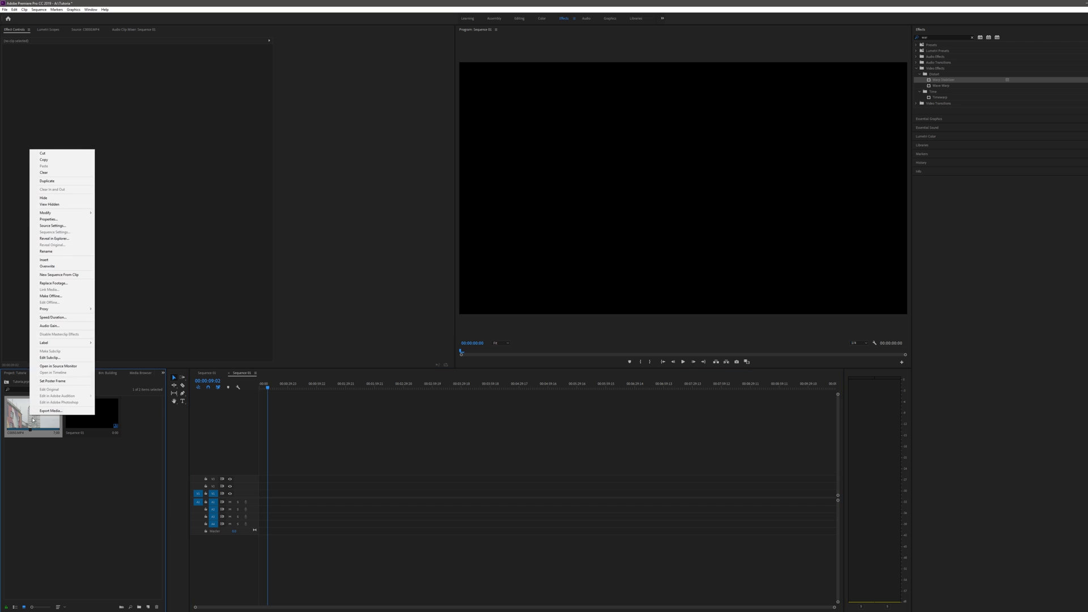
pyautogui.moveTo(63, 213)
pyautogui.click(117, 220)
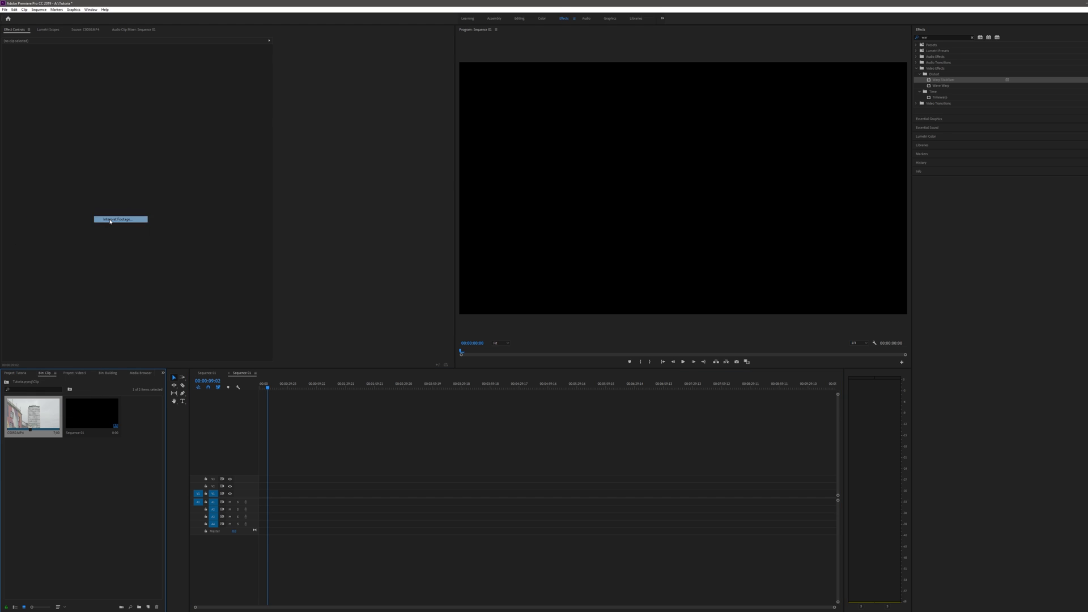
pyautogui.click(487, 229)
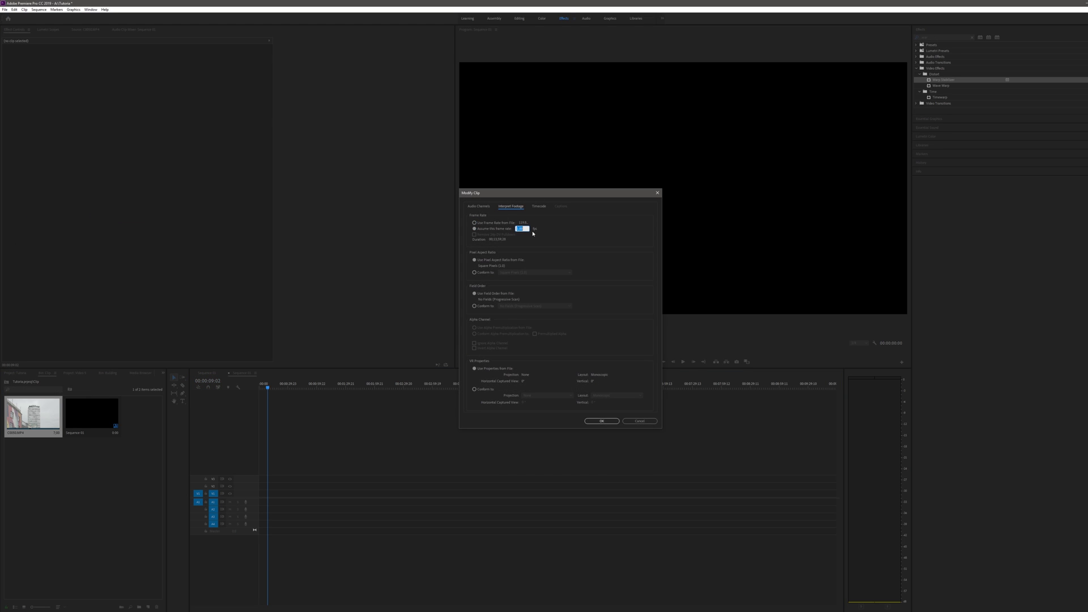
pyautogui.click(601, 420)
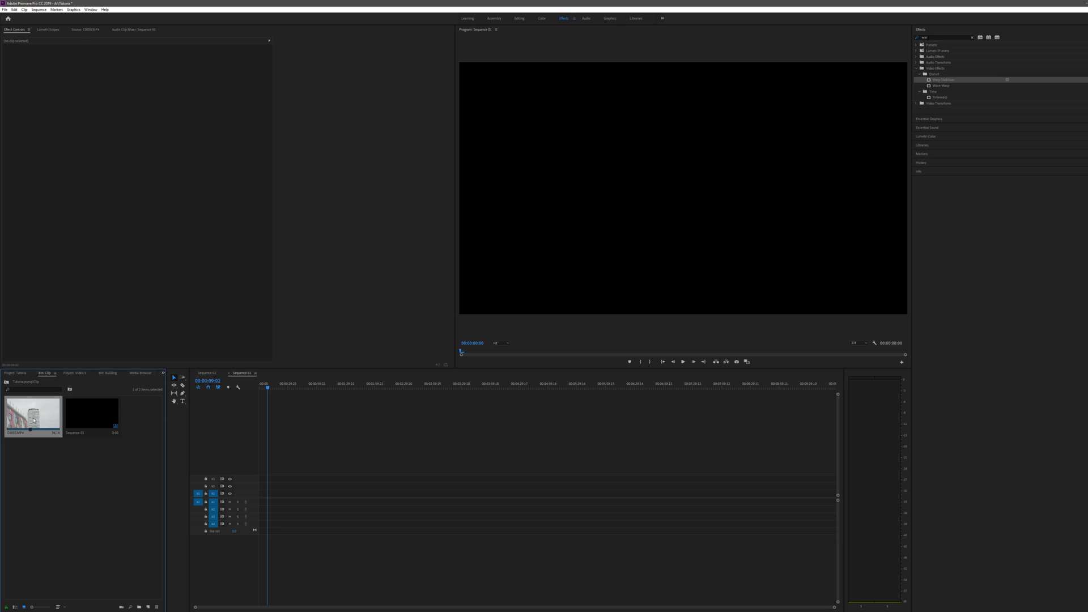
# - Preview the building clip in the Source Monitor and place only its video on Video 1 at the sequence start
pyautogui.doubleClick(34, 420)
pyautogui.moveTo(34, 355); pyautogui.dragTo(182, 346)
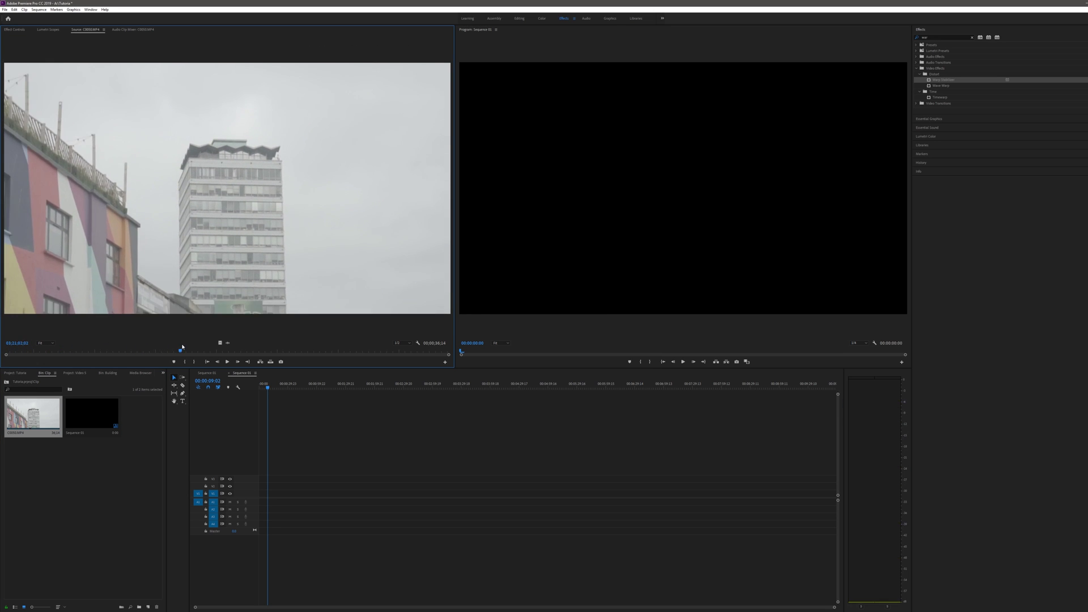
pyautogui.moveTo(220, 343); pyautogui.dragTo(268, 494)
pyautogui.click(608, 324)
pyautogui.press('Home')
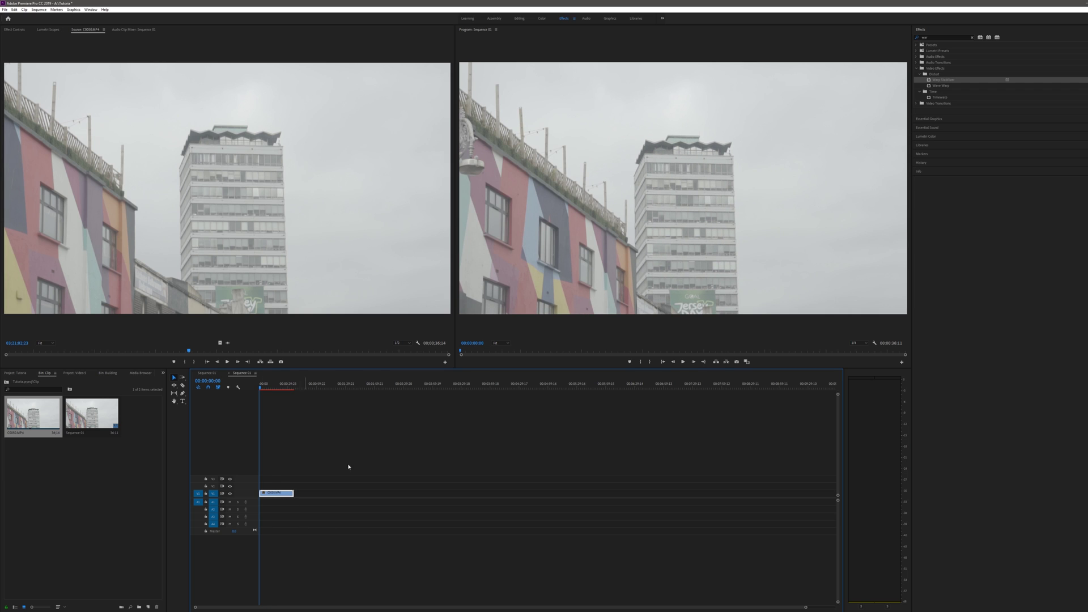
# - Apply Warp Stabilizer to the building clip and trim its end to about 00:00:09:12
pyautogui.click(939, 81)
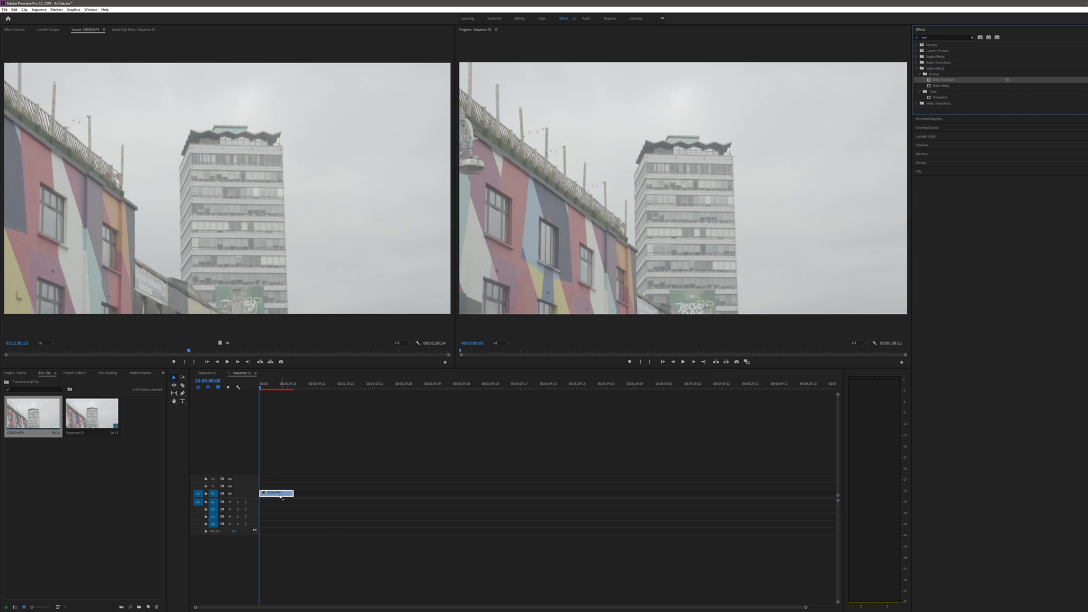
pyautogui.moveTo(282, 501); pyautogui.dragTo(280, 494)
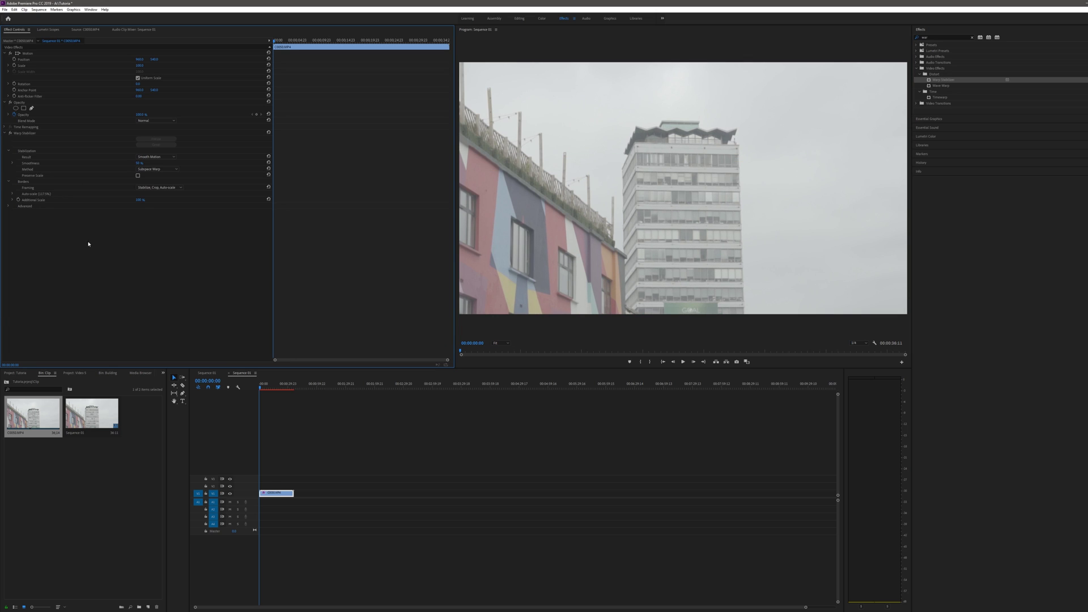
pyautogui.moveTo(267, 387); pyautogui.dragTo(269, 400)
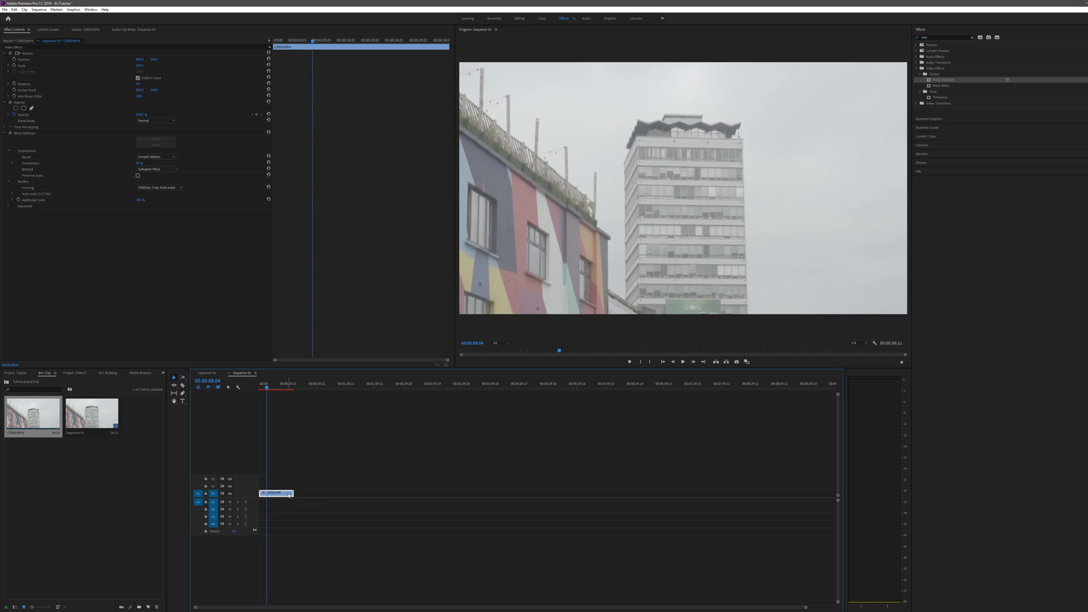
pyautogui.moveTo(288, 496); pyautogui.dragTo(268, 496)
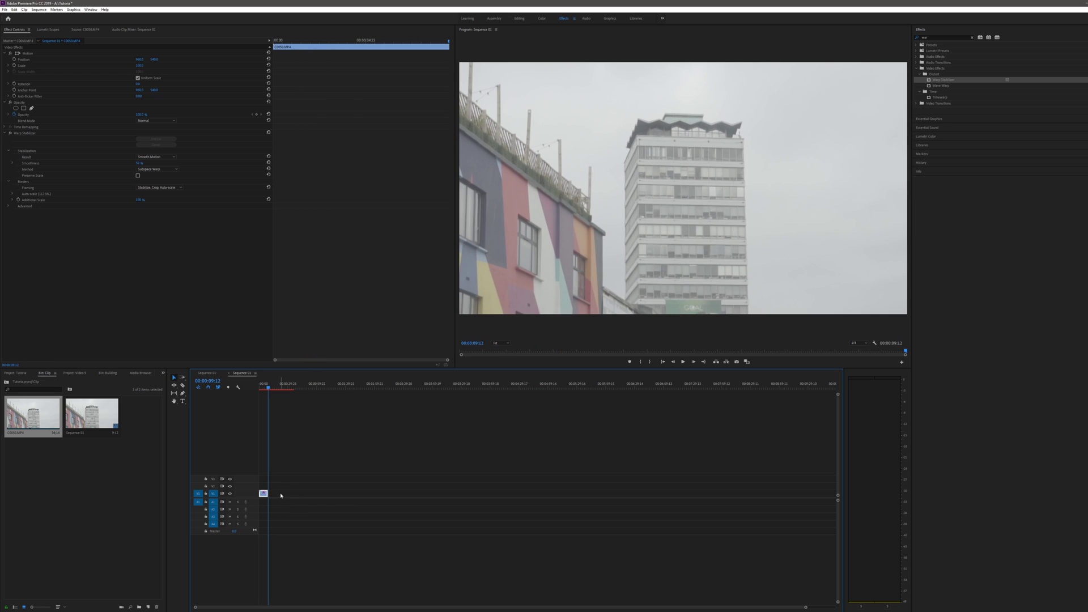
# - Export the frame at about 00:00:05:13 as a JPEG named Building and import it into the project
pyautogui.click(264, 386)
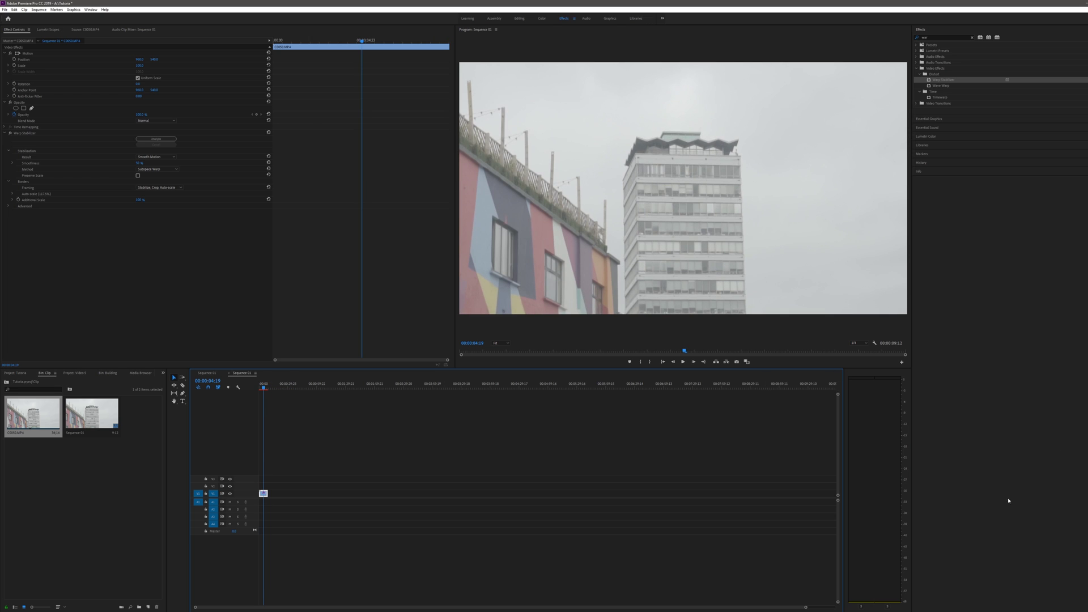
pyautogui.press('space')
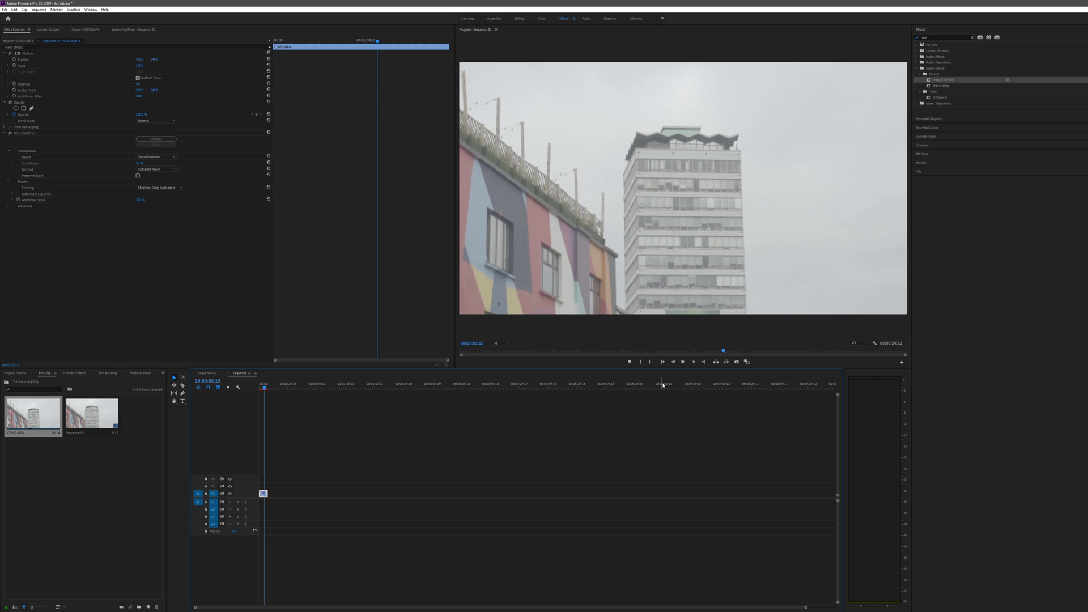
pyautogui.click(737, 363)
pyautogui.click(736, 362)
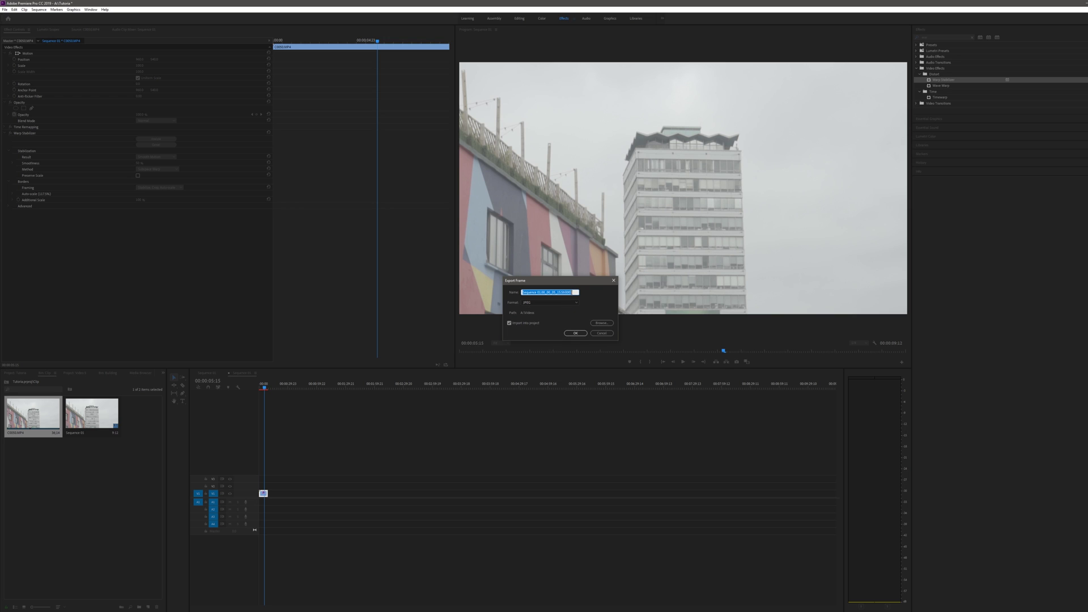
pyautogui.write('Building')
pyautogui.press('Return')
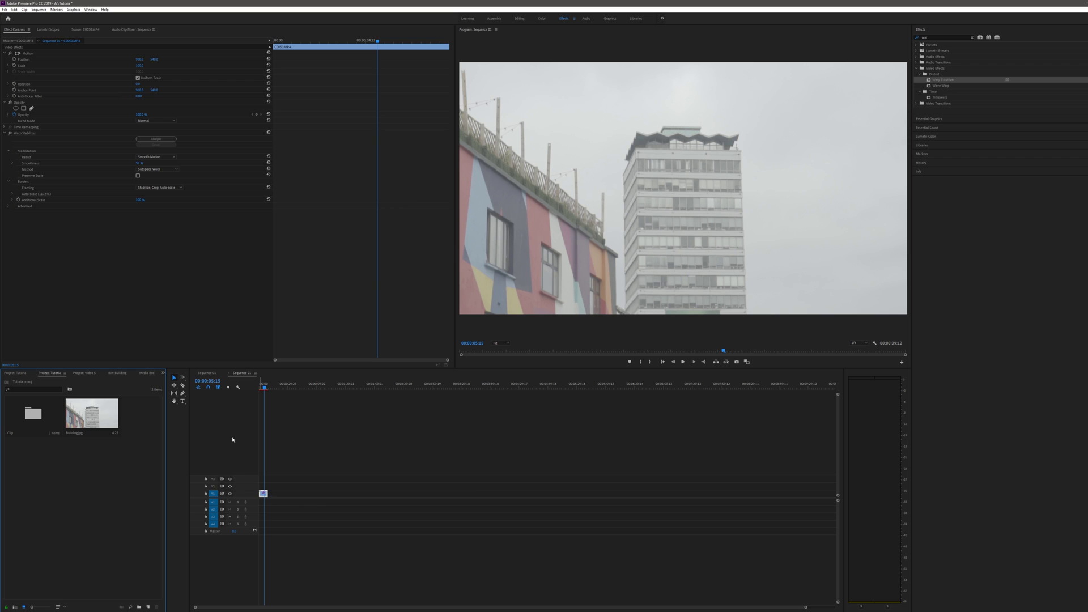
# - Place Building.jpg on Video 2 at the playhead and duplicate it directly above on Video 3
pyautogui.click(96, 411)
pyautogui.moveTo(81, 417); pyautogui.dragTo(267, 488)
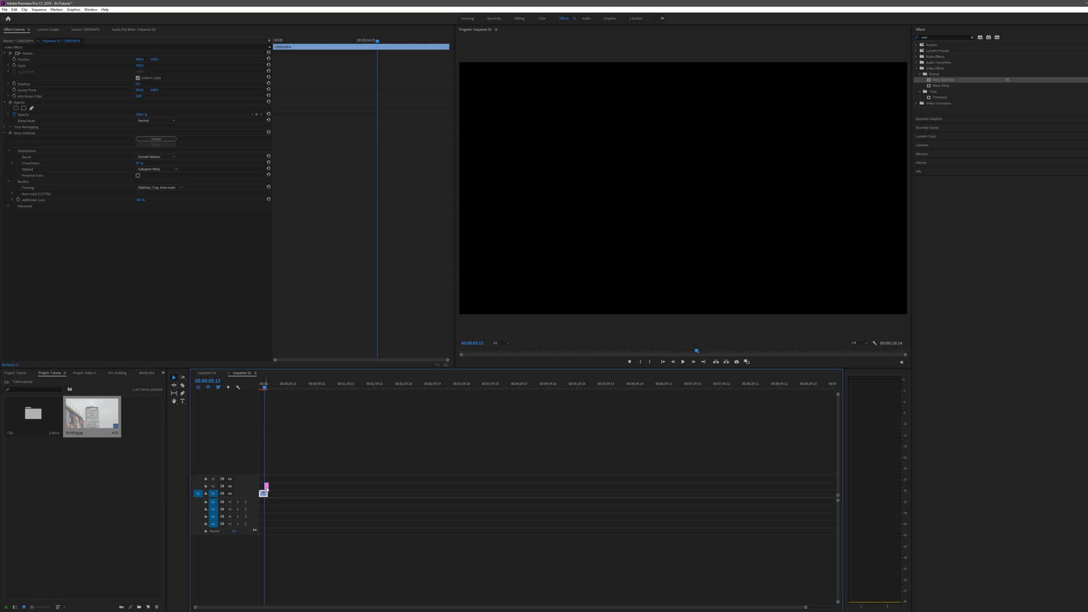
pyautogui.press('\\')
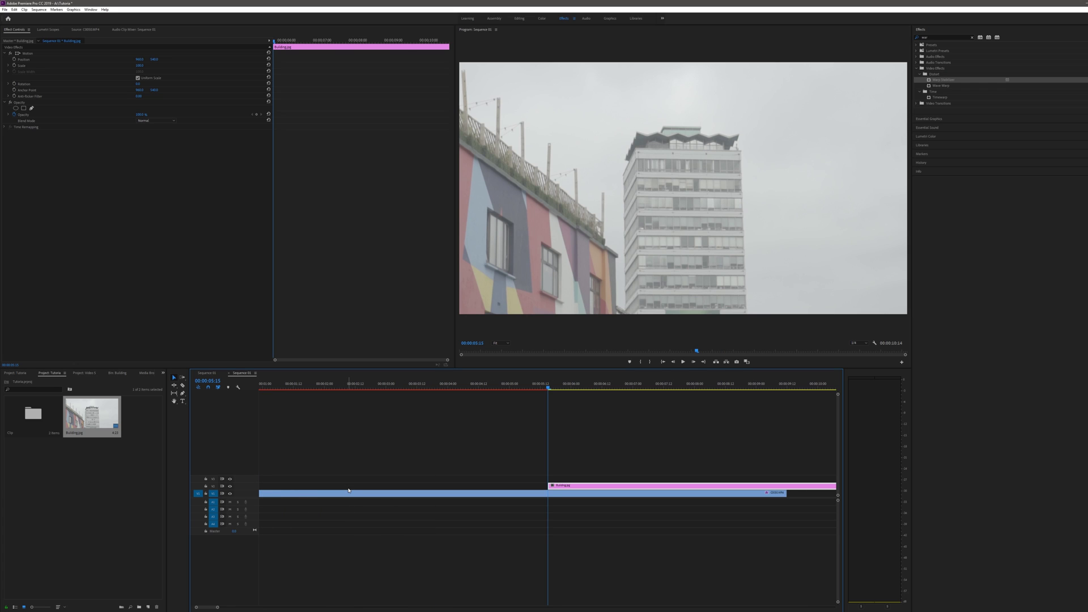
pyautogui.hotkey('ctrl', '-')
pyautogui.hotkey('ctrl', '=')
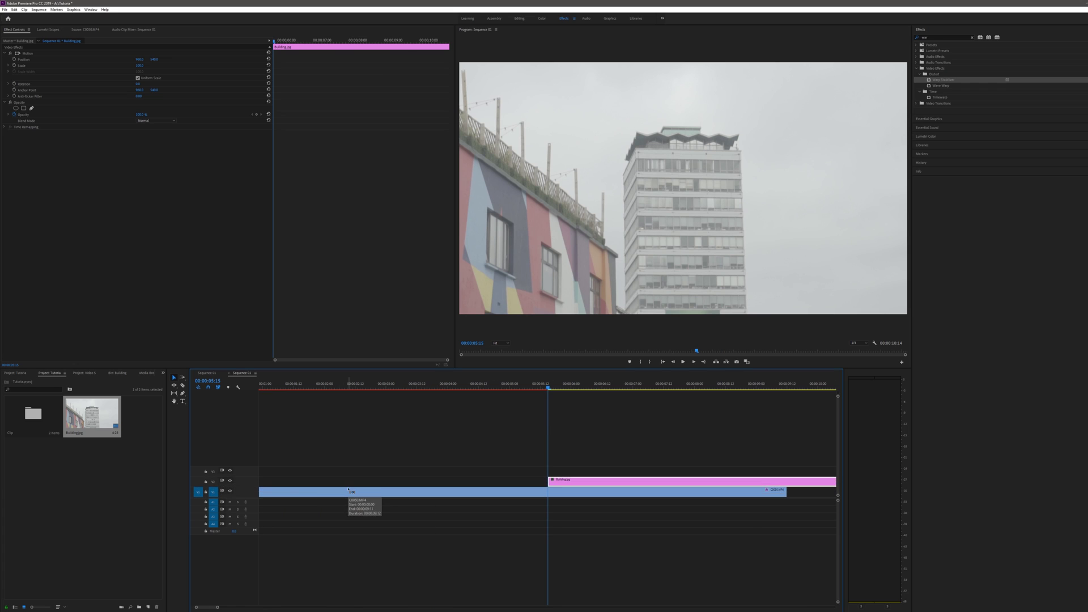
pyautogui.press('-')
pyautogui.hotkey('ctrl', '=')
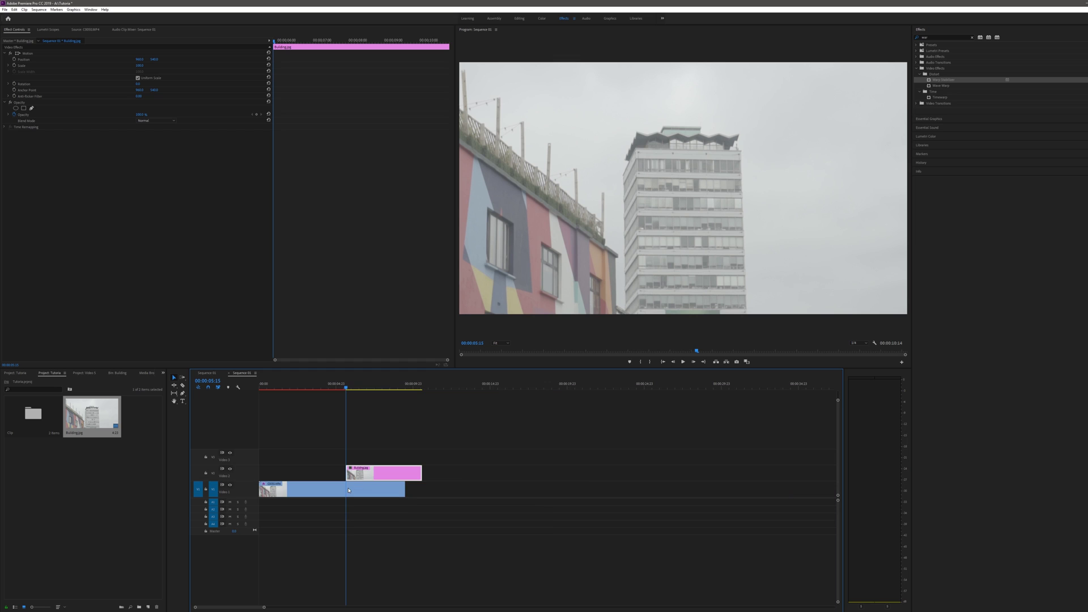
pyautogui.moveTo(382, 475); pyautogui.dragTo(382, 459)
pyautogui.click(382, 487)
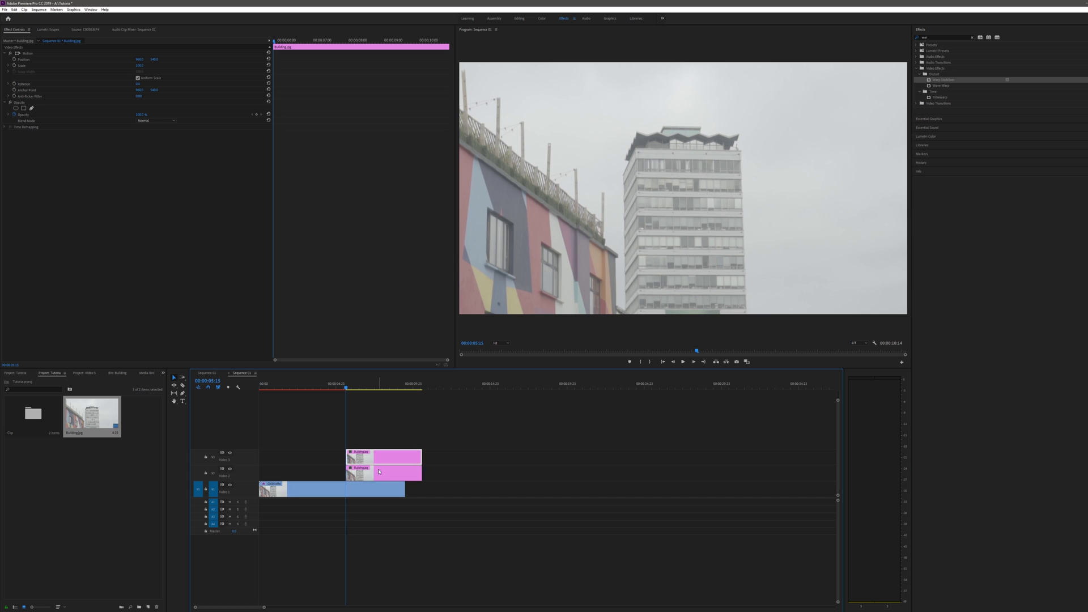
# - Send the Video 2 copy of Building.jpg to Adobe Photoshop for editing and unlock its background layer
pyautogui.click(333, 391)
pyautogui.moveTo(340, 387); pyautogui.dragTo(363, 478)
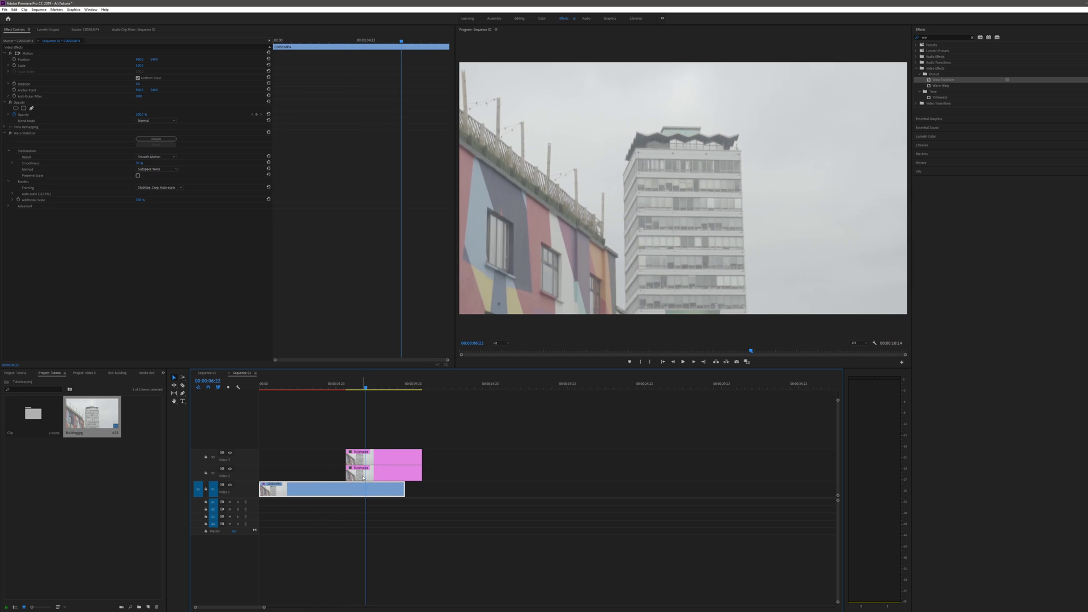
pyautogui.click(364, 476)
pyautogui.rightClick(363, 477)
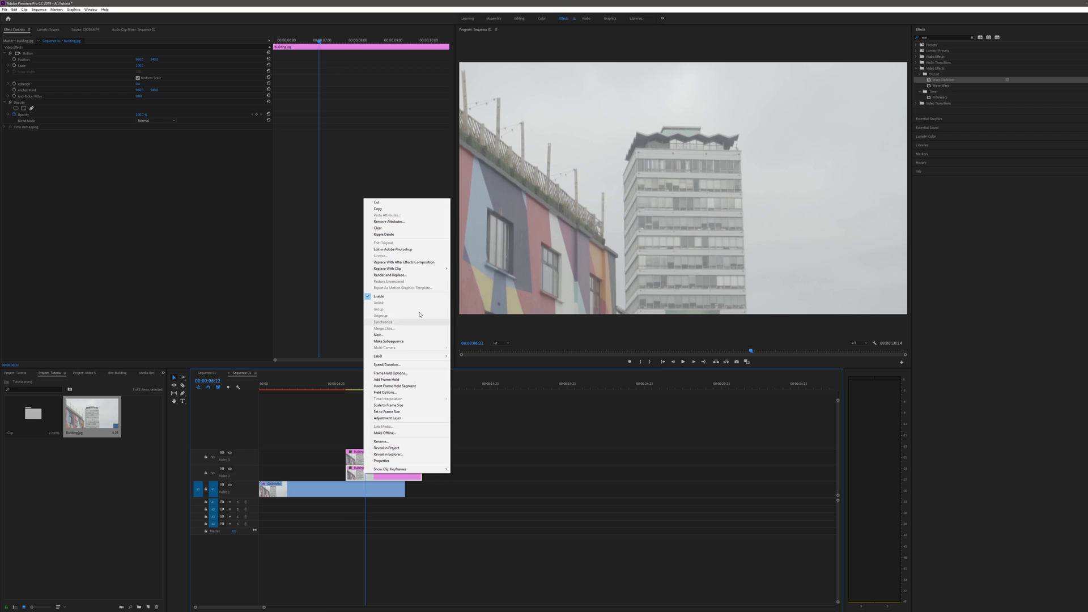
pyautogui.click(410, 251)
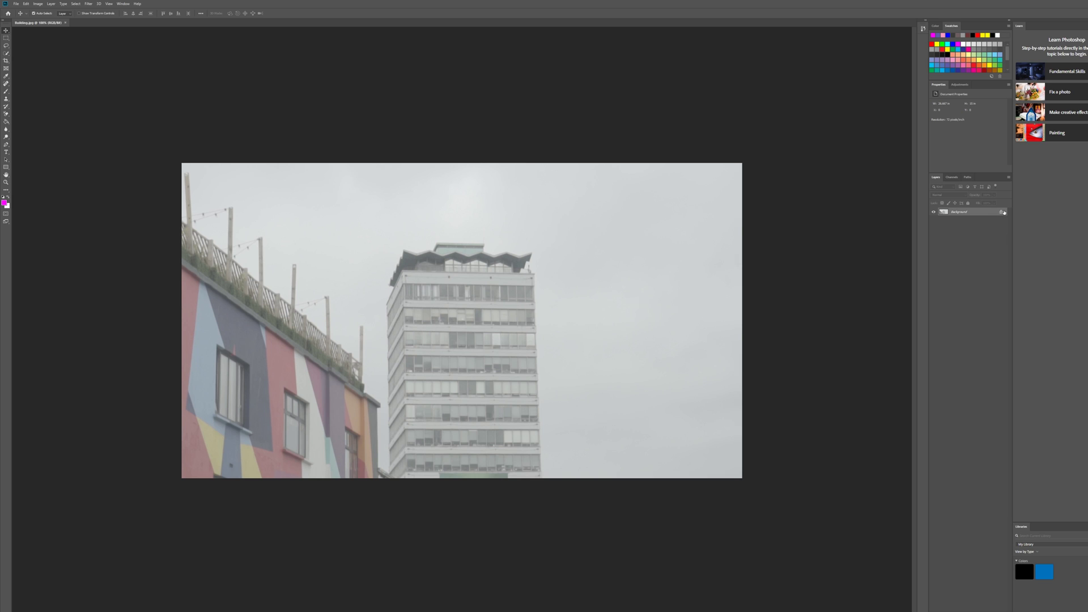
pyautogui.click(1001, 212)
# - Paint the tower out with sampled sky using the Clone Stamp tool and save the image as a Photoshop file named BuildingGone
pyautogui.press('s')
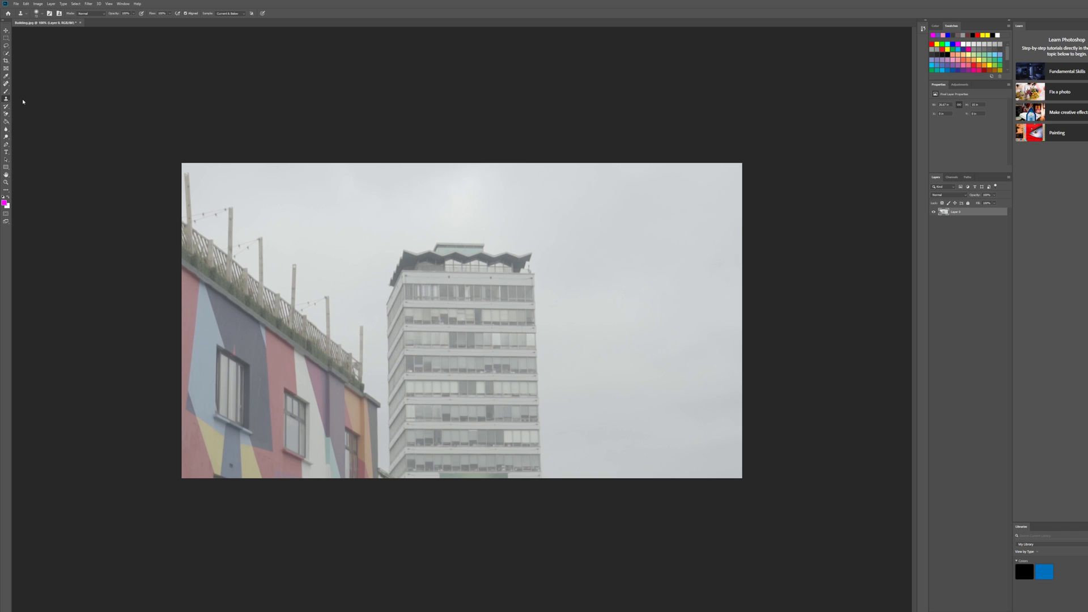
pyautogui.rightClick(6, 102)
pyautogui.click(33, 99)
pyautogui.moveTo(384, 287); pyautogui.dragTo(388, 356)
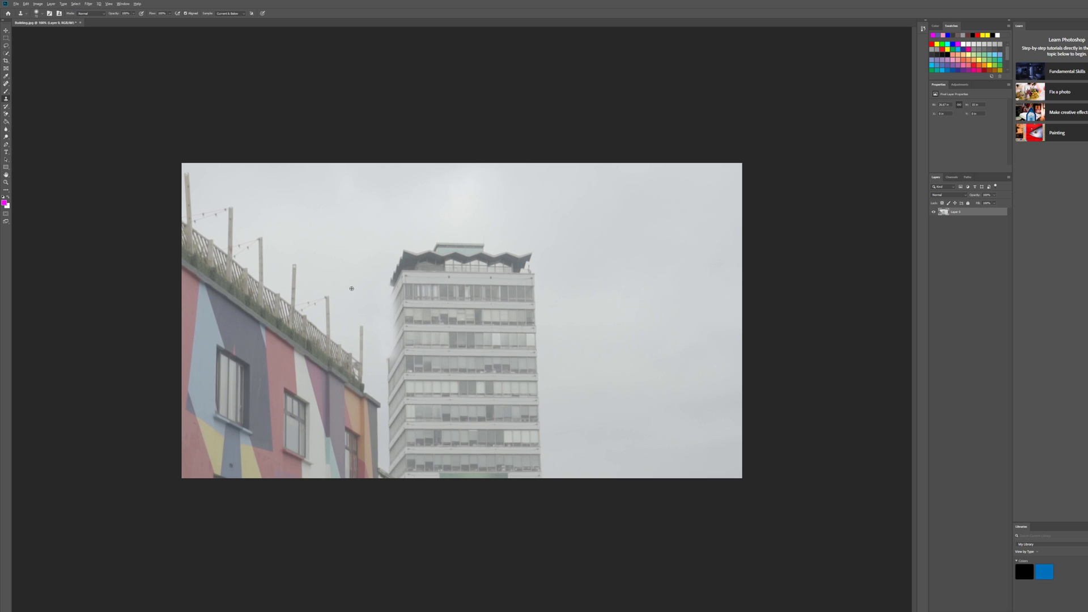
pyautogui.moveTo(512, 276)
pyautogui.mouseDown()
pyautogui.moveTo(528, 278)
pyautogui.moveTo(408, 262)
pyautogui.moveTo(437, 234)
pyautogui.moveTo(527, 306)
pyautogui.moveTo(521, 470)
pyautogui.moveTo(491, 461)
pyautogui.moveTo(412, 368)
pyautogui.moveTo(465, 368)
pyautogui.moveTo(414, 448)
pyautogui.moveTo(422, 385)
pyautogui.moveTo(431, 481)
pyautogui.mouseUp()
pyautogui.hotkey('ctrl', 'z')
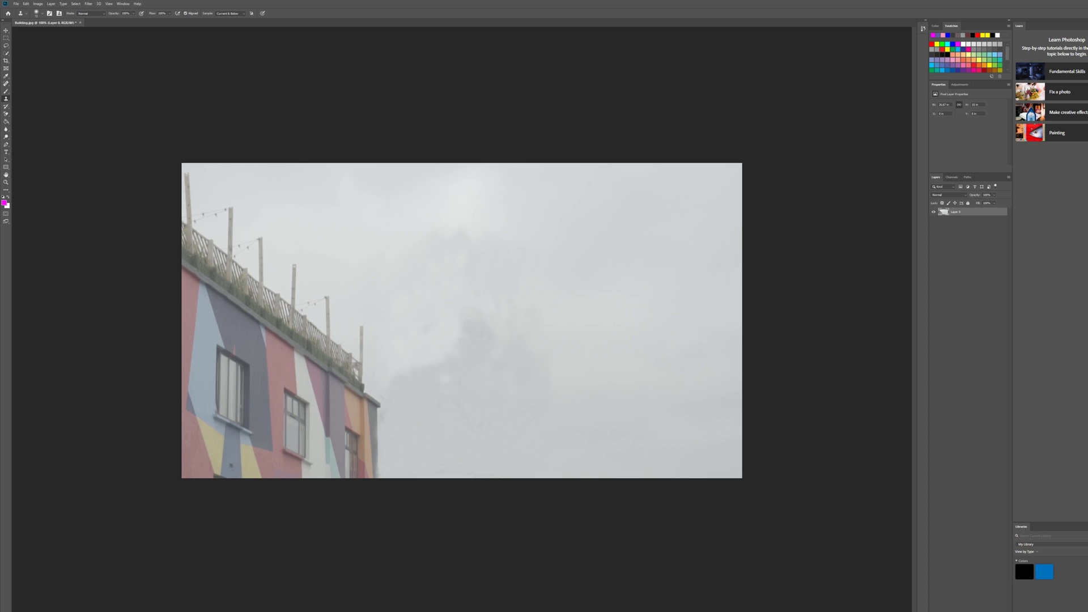
pyautogui.moveTo(469, 318)
pyautogui.mouseDown()
pyautogui.moveTo(462, 358)
pyautogui.moveTo(453, 328)
pyautogui.mouseUp()
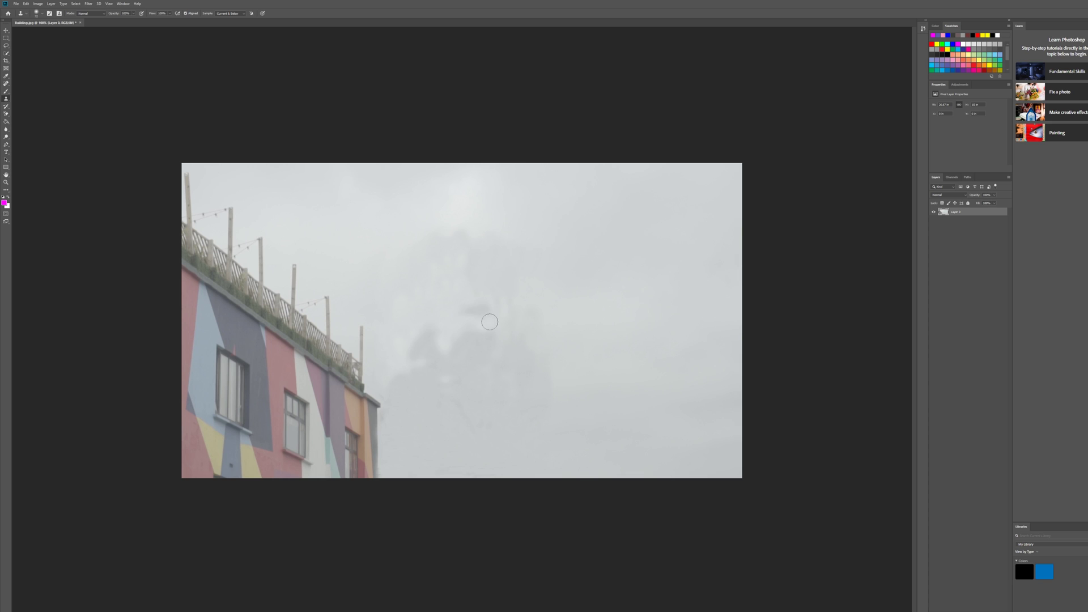
pyautogui.moveTo(489, 289)
pyautogui.mouseDown()
pyautogui.moveTo(461, 350)
pyautogui.moveTo(472, 329)
pyautogui.moveTo(474, 352)
pyautogui.mouseUp()
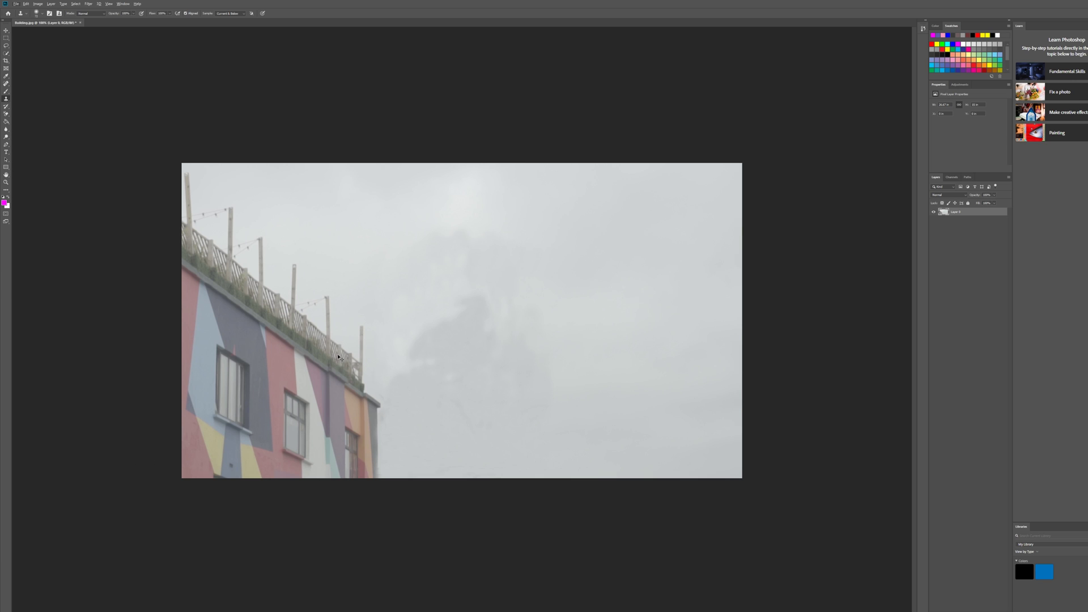
pyautogui.hotkey('ctrl', 'shift', 's')
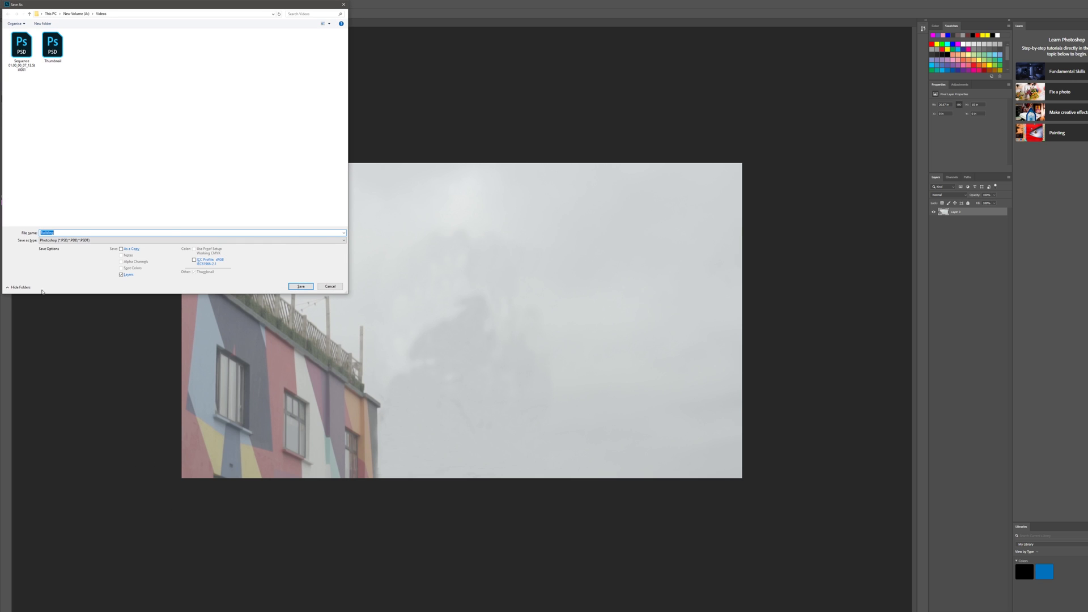
pyautogui.click(301, 286)
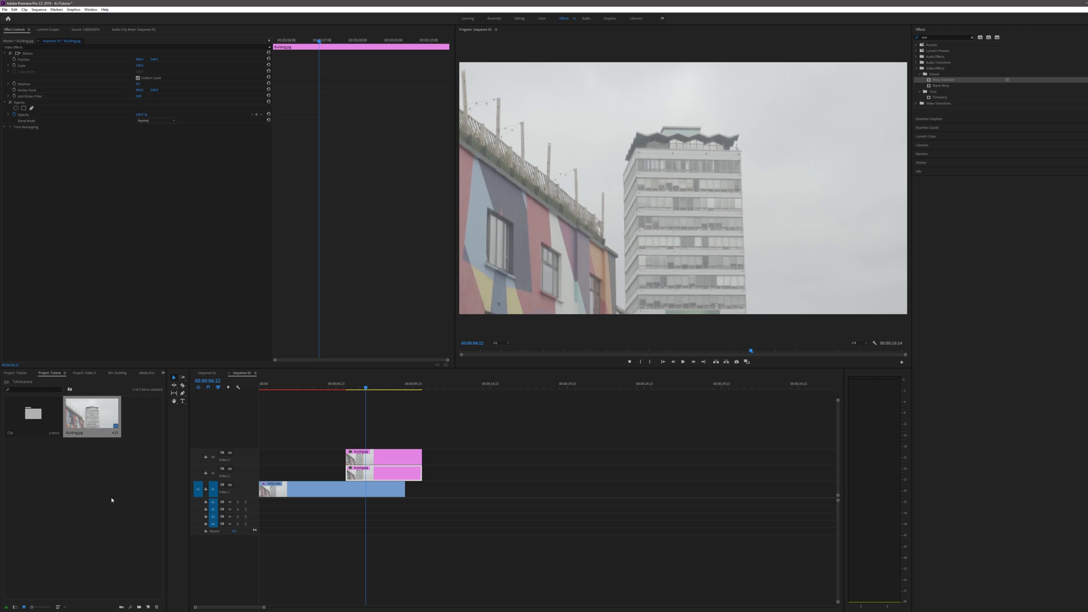
# - Switch to Premiere Pro, import the BuildingGone image and replace the Building.jpg still on Video 2 with it
pyautogui.rightClick(112, 500)
pyautogui.click(136, 539)
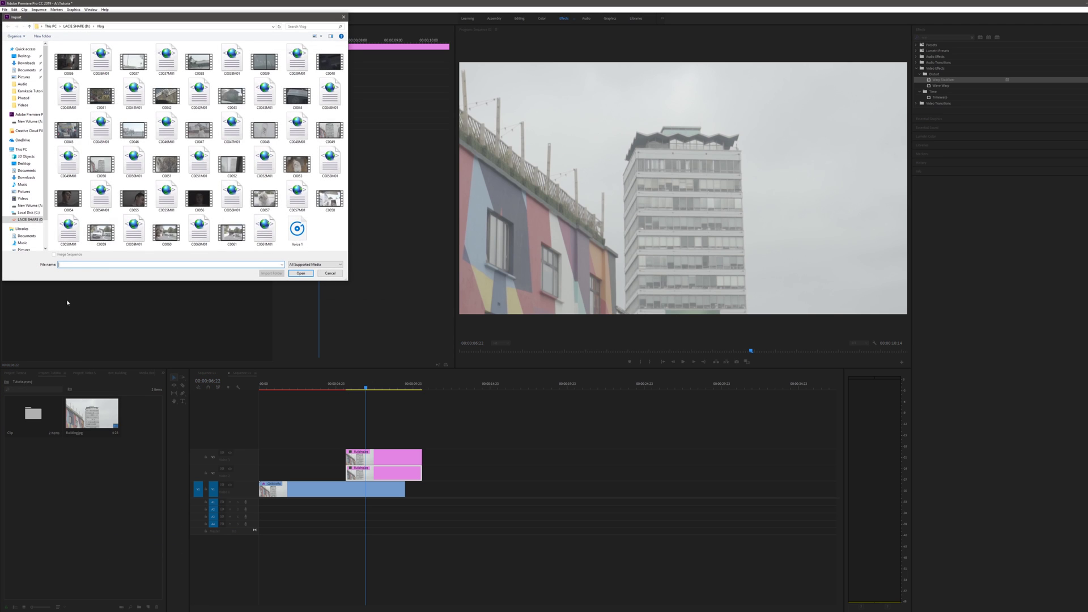
pyautogui.press('Return')
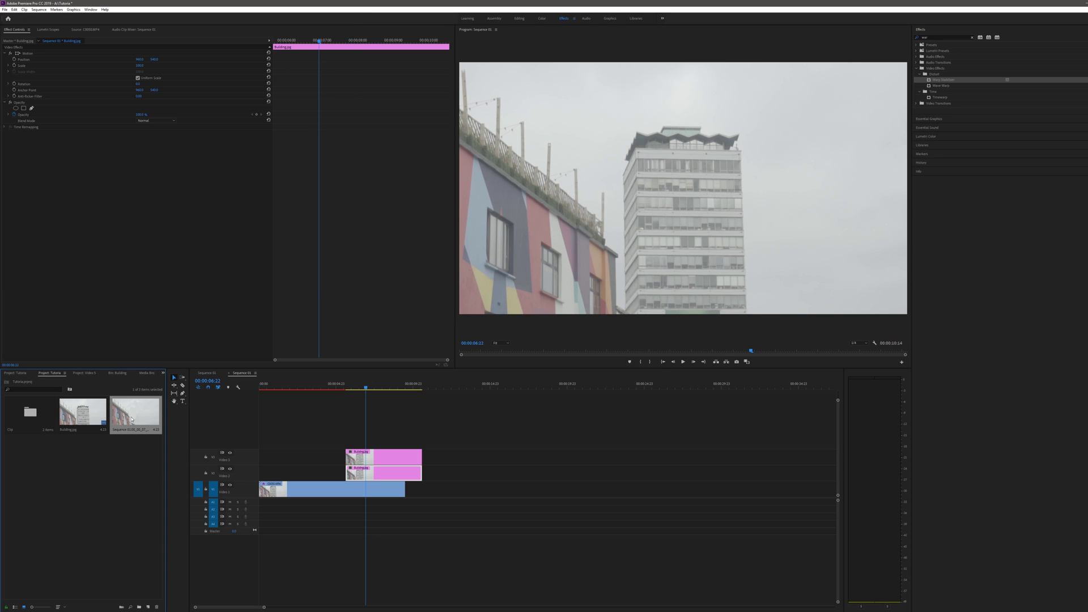
pyautogui.moveTo(185, 490); pyautogui.dragTo(347, 469)
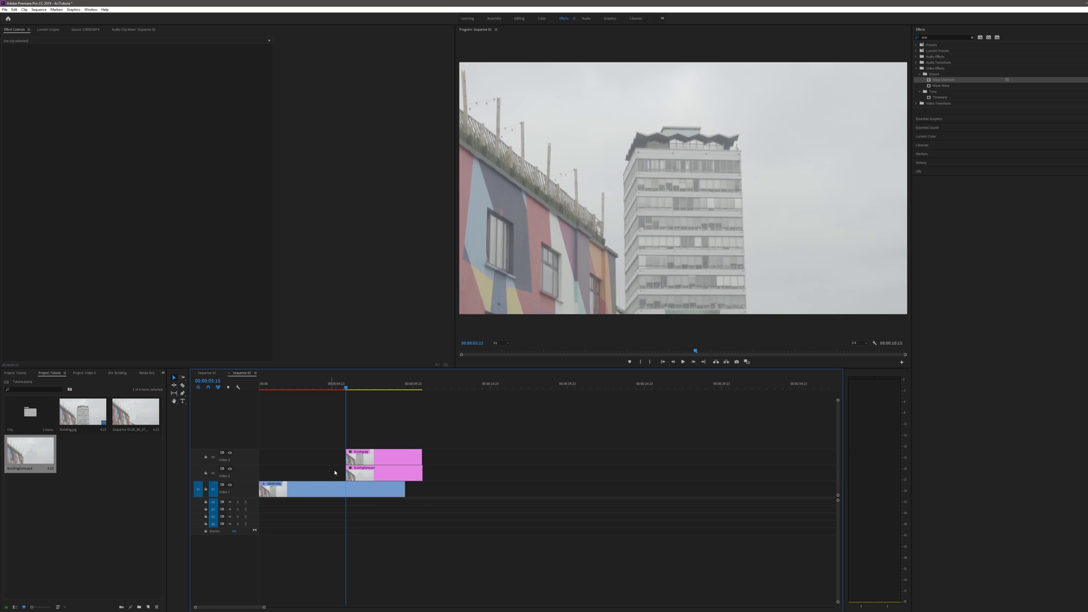
# - Turn off the Video 3 track output and play the sequence from shortly before the still images
pyautogui.click(363, 460)
pyautogui.click(229, 453)
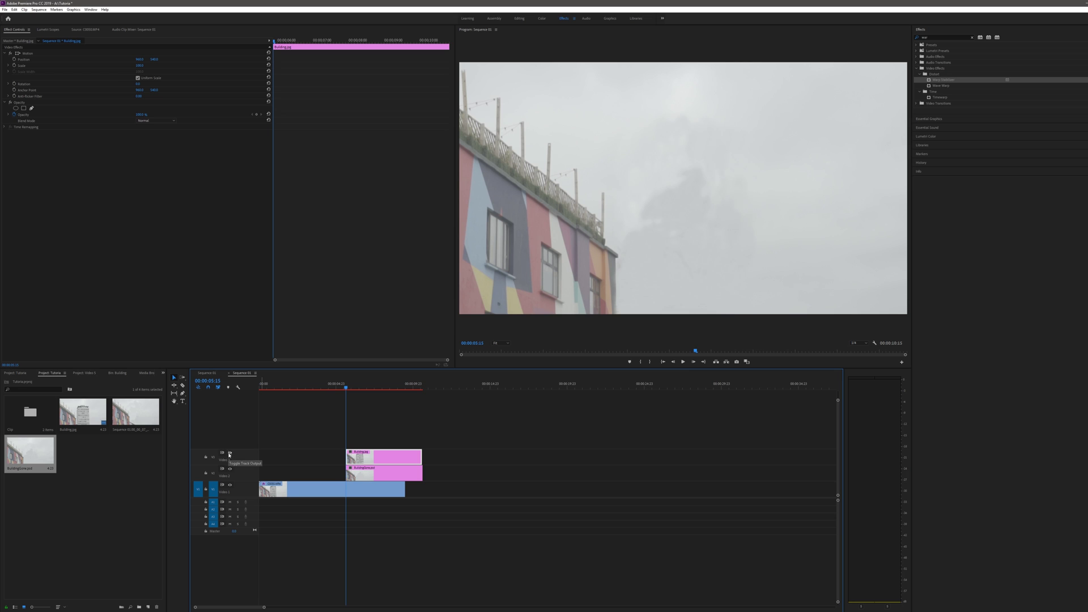
pyautogui.click(334, 390)
pyautogui.press('space')
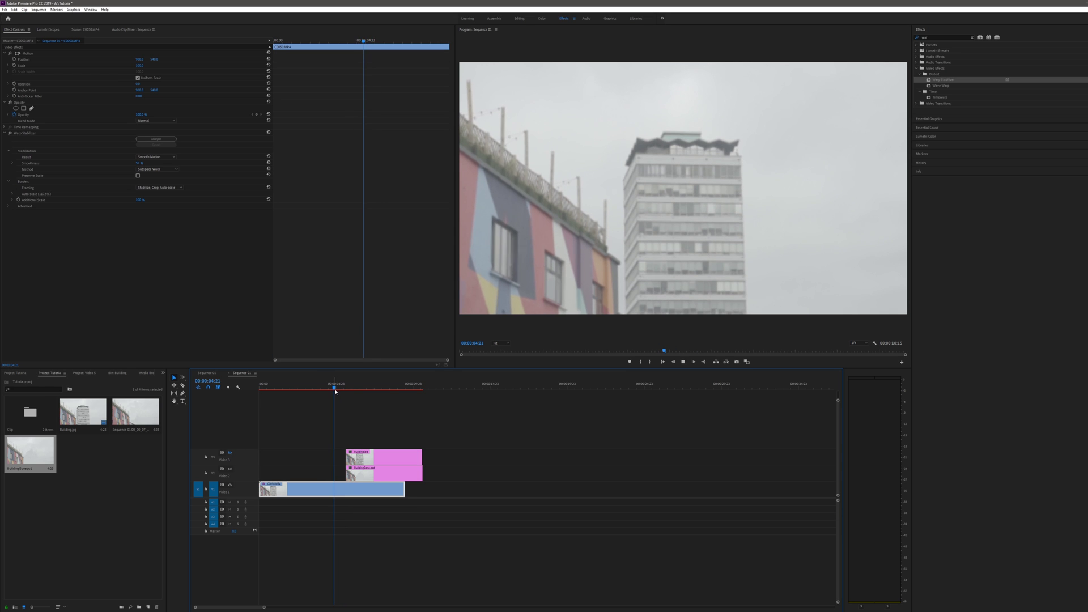
# - Turn the Video 3 track output back on and play the sequence from just before the still images
pyautogui.moveTo(346, 390)
pyautogui.mouseDown()
pyautogui.moveTo(354, 395)
pyautogui.moveTo(343, 395)
pyautogui.mouseUp()
pyautogui.click(231, 453)
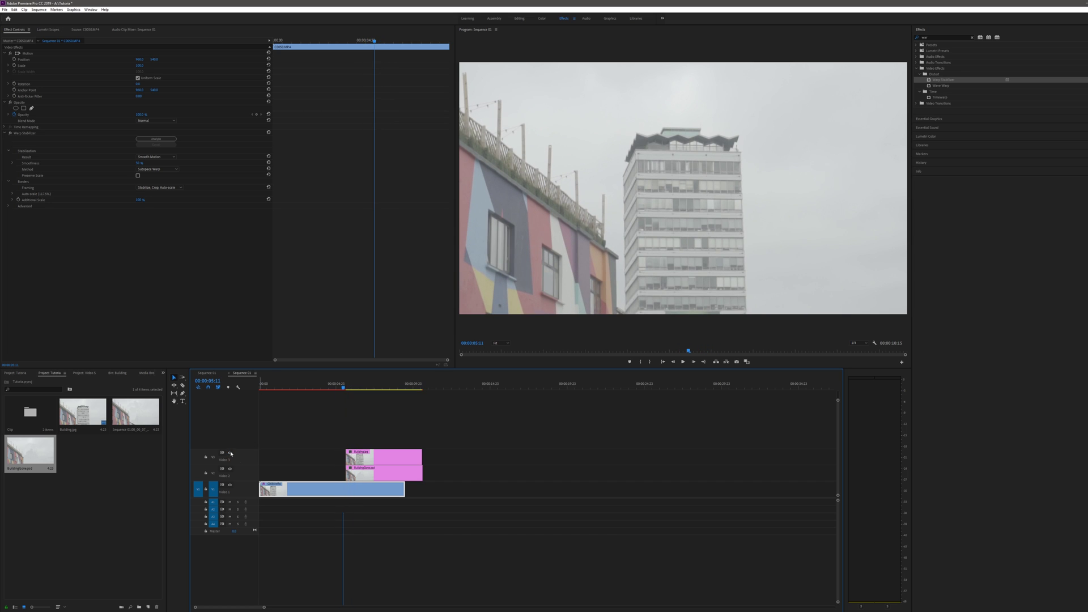
pyautogui.press('space')
pyautogui.press('space')
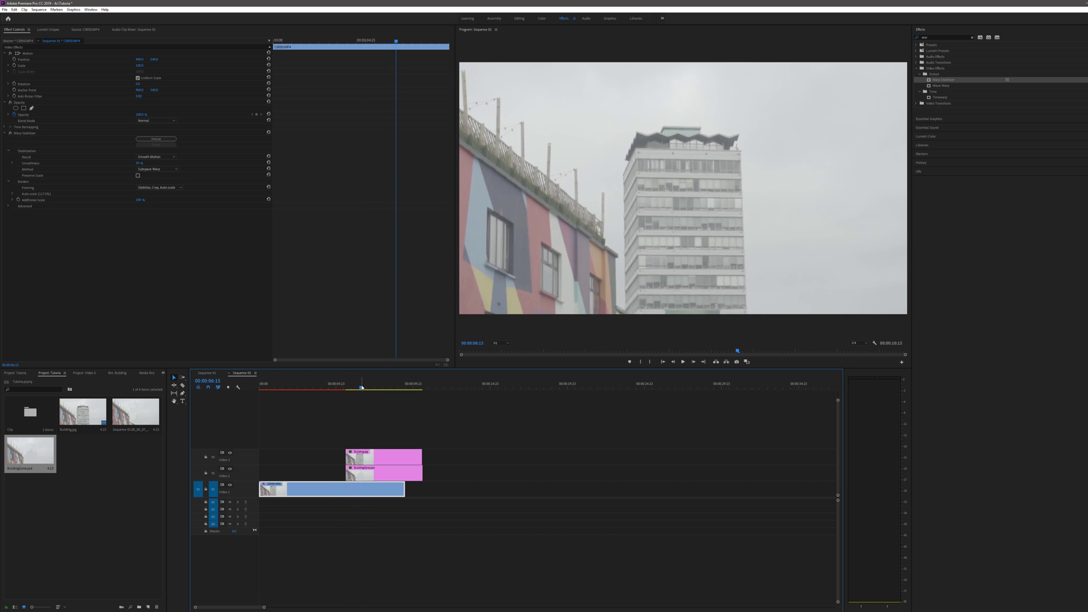
# - Send the Video 3 copy of Building.jpg to Adobe Photoshop for editing
pyautogui.click(371, 460)
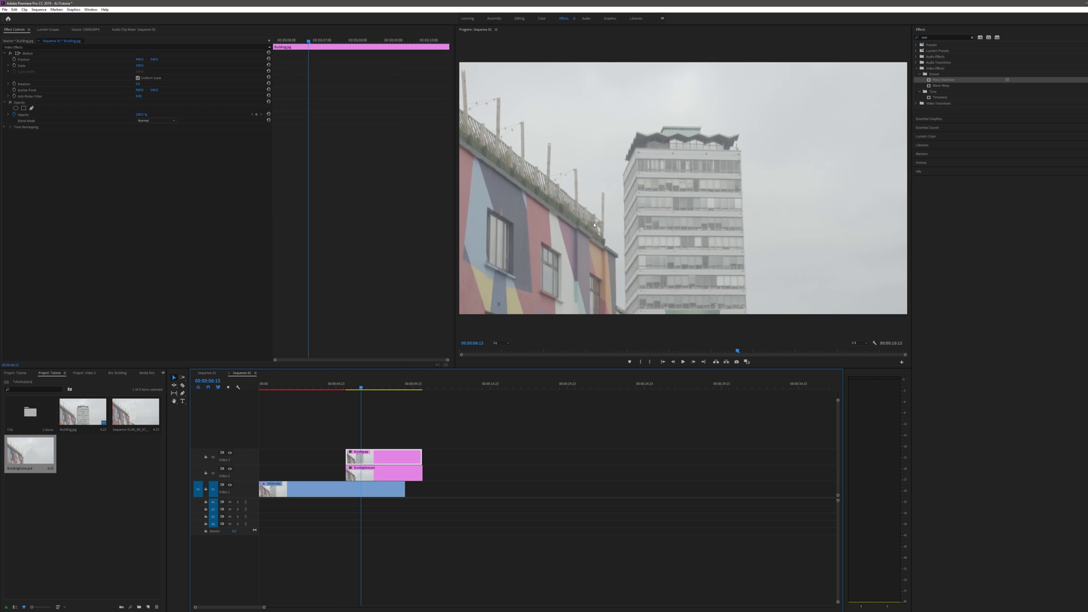
pyautogui.rightClick(371, 458)
pyautogui.click(399, 232)
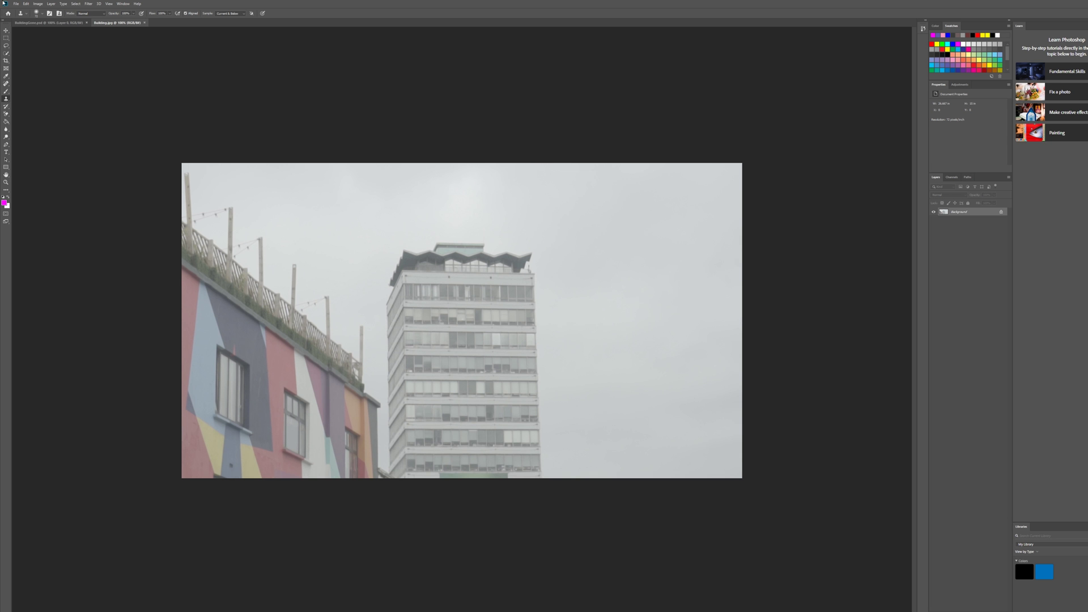
# - Print the building image on the HP Deskjet 3520 series printer with Scale to Fit Media enabled
pyautogui.click(16, 4)
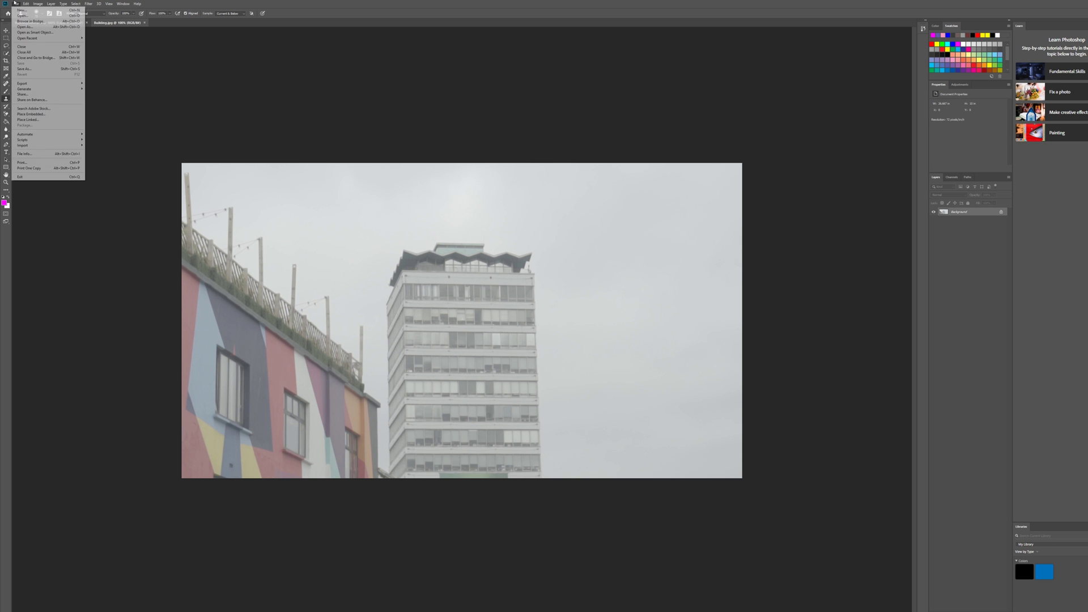
pyautogui.click(60, 163)
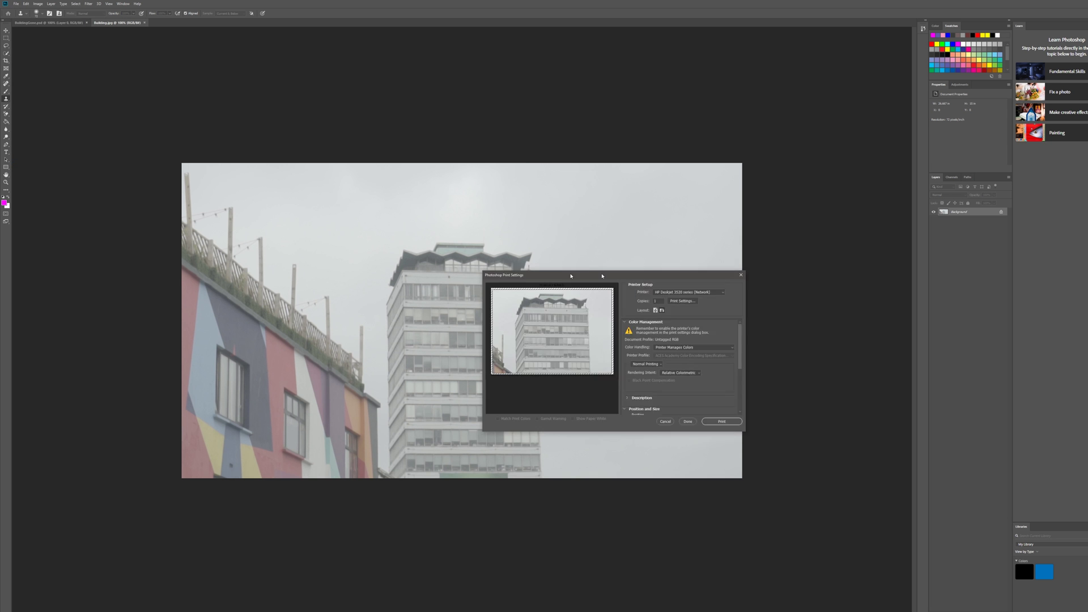
pyautogui.scroll(-2, 523, 353)
pyautogui.scroll(2, 518, 349)
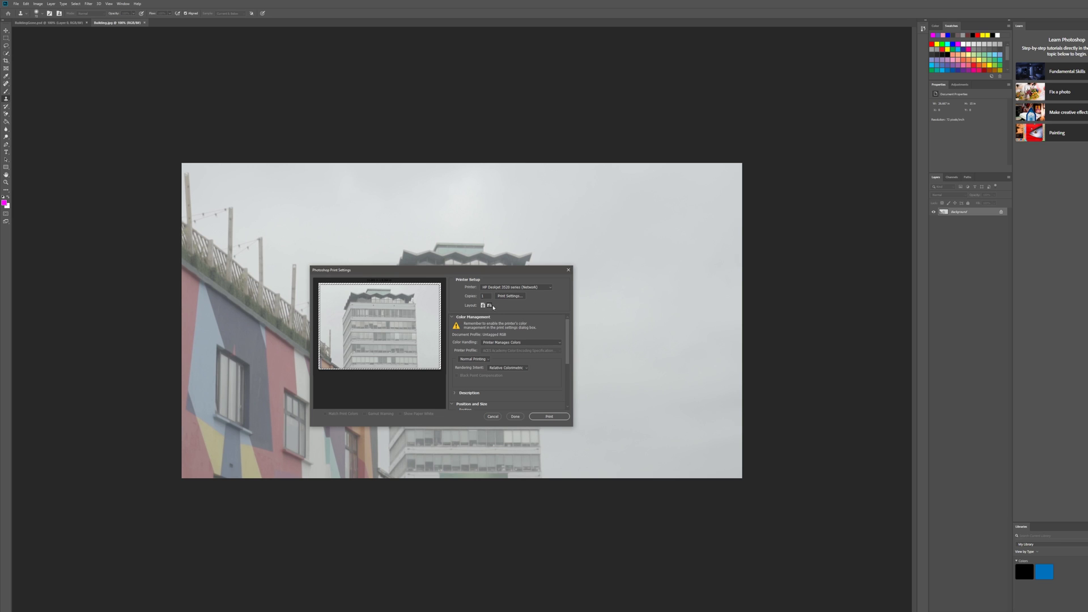
pyautogui.scroll(-1, 454, 386)
pyautogui.click(454, 385)
pyautogui.scroll(-3, 455, 386)
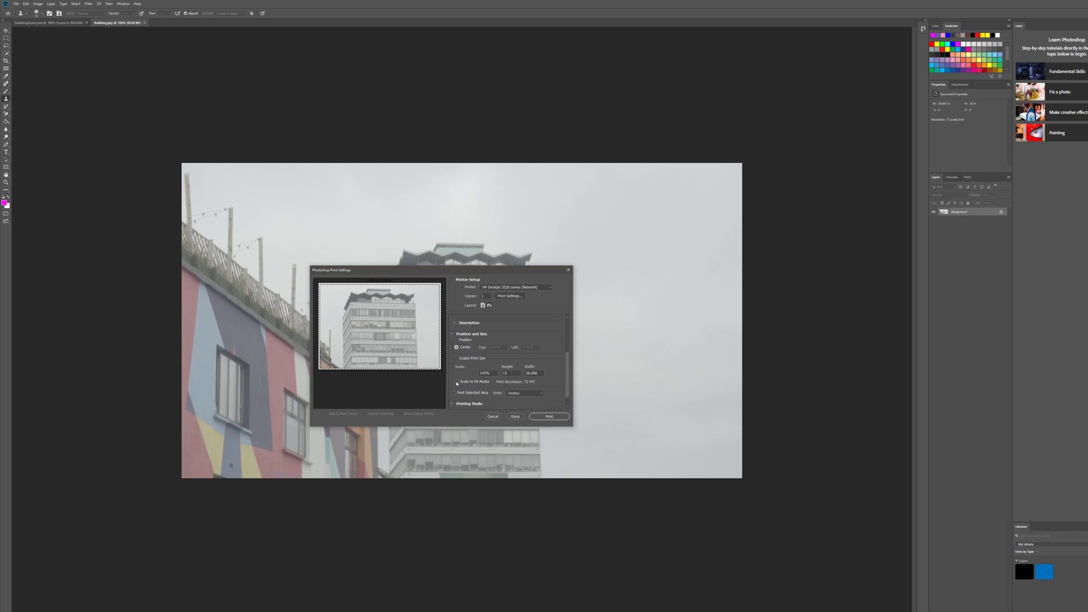
pyautogui.click(457, 382)
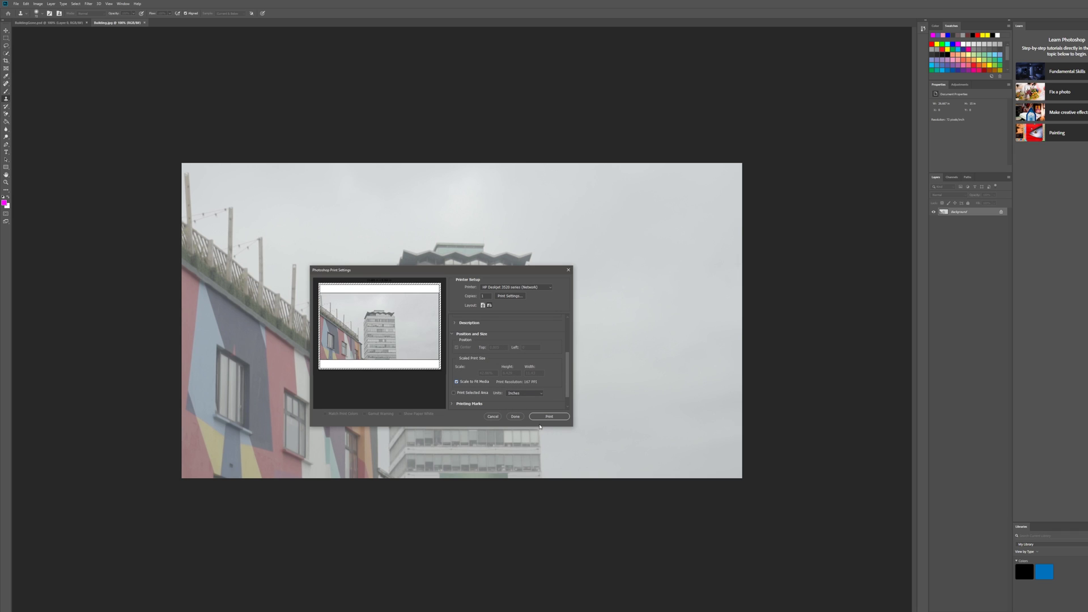
pyautogui.click(549, 417)
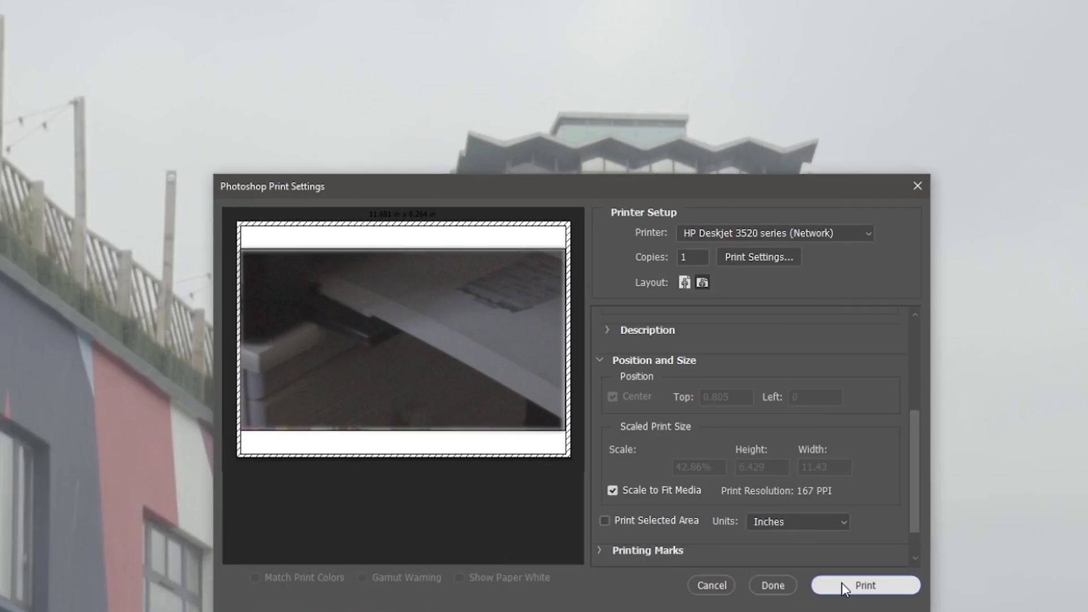
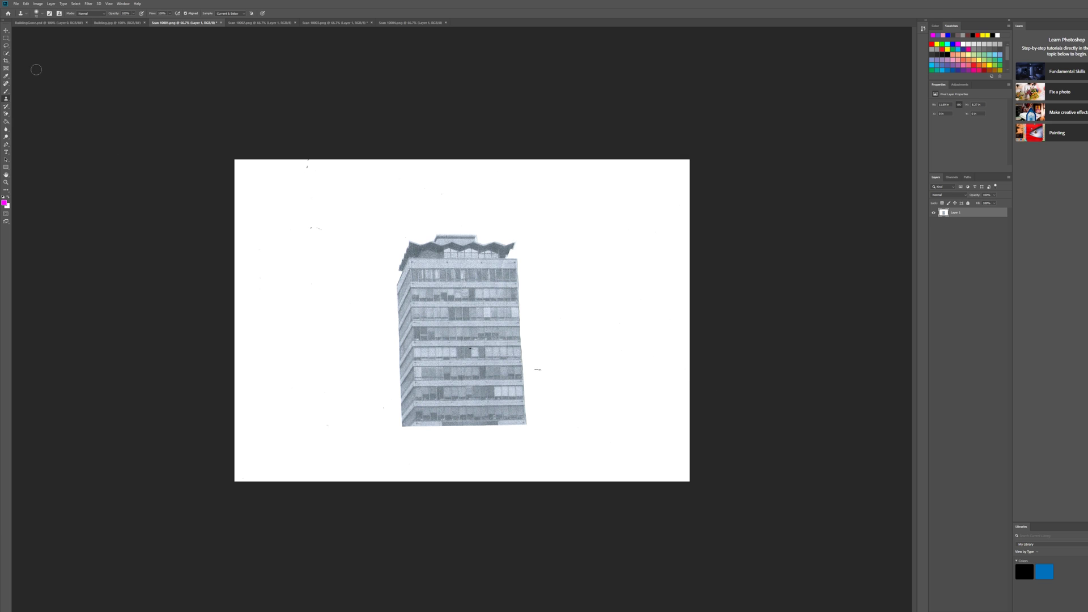
# - Cut the scanned tower out onto its own layer using Quick Selection and delete the original white scan layer
pyautogui.click(7, 53)
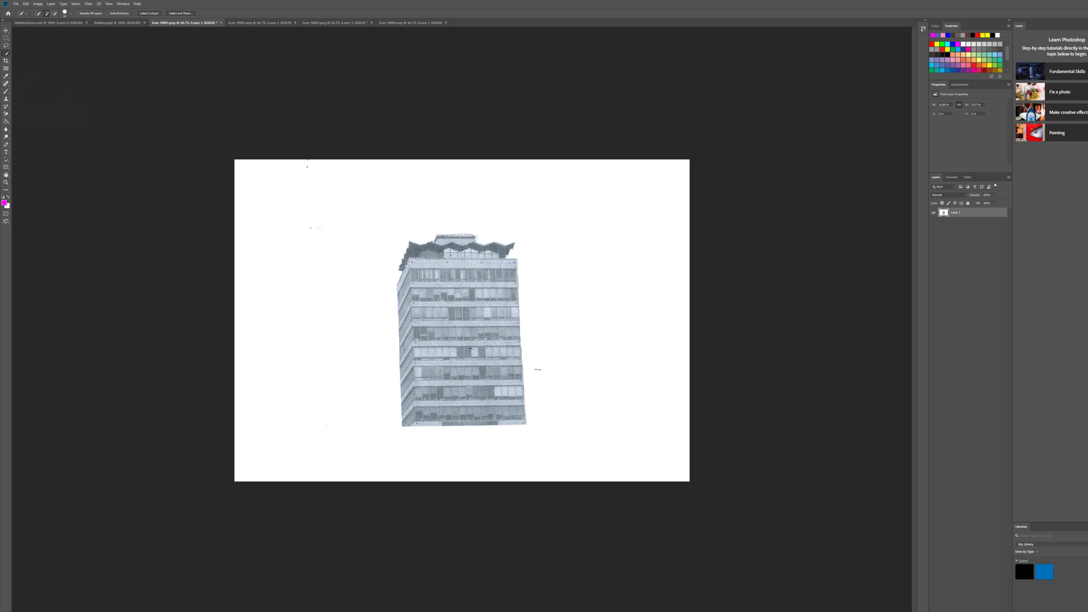
pyautogui.moveTo(453, 286)
pyautogui.mouseDown()
pyautogui.moveTo(427, 284)
pyautogui.moveTo(424, 316)
pyautogui.mouseUp()
pyautogui.moveTo(437, 362)
pyautogui.mouseDown()
pyautogui.moveTo(427, 387)
pyautogui.moveTo(439, 409)
pyautogui.mouseUp()
pyautogui.hotkey('ctrl', 'shift', 'alt', 'n')
pyautogui.click(946, 223)
pyautogui.press('Delete')
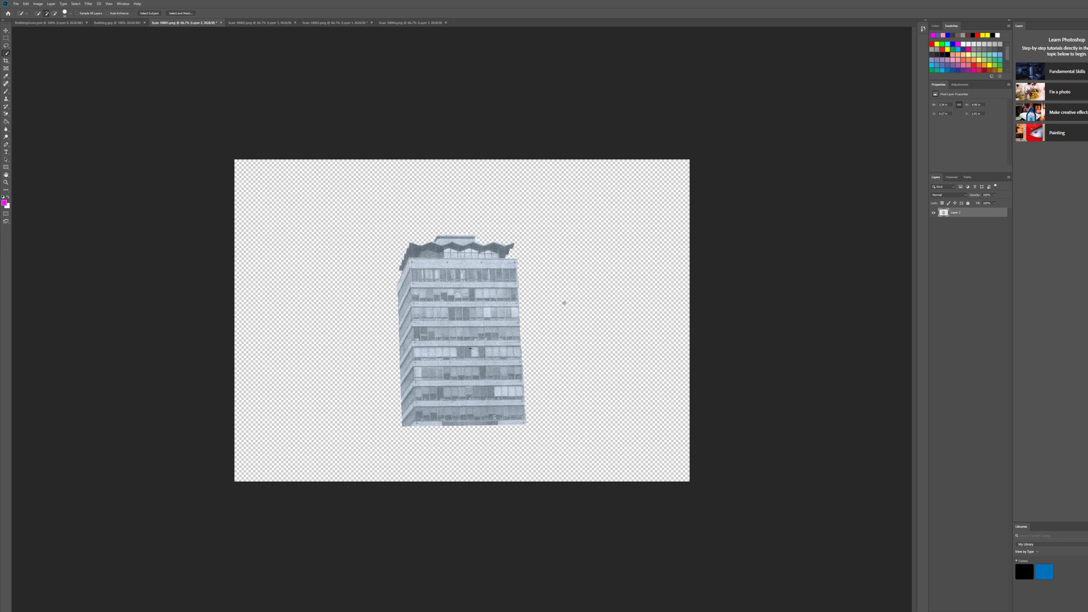
# - Bring the second scan with the folded tower into the cutout document and rotate it 90 degrees counter-clockwise over the tower
pyautogui.click(260, 23)
pyautogui.click(7, 32)
pyautogui.moveTo(552, 376); pyautogui.dragTo(483, 336)
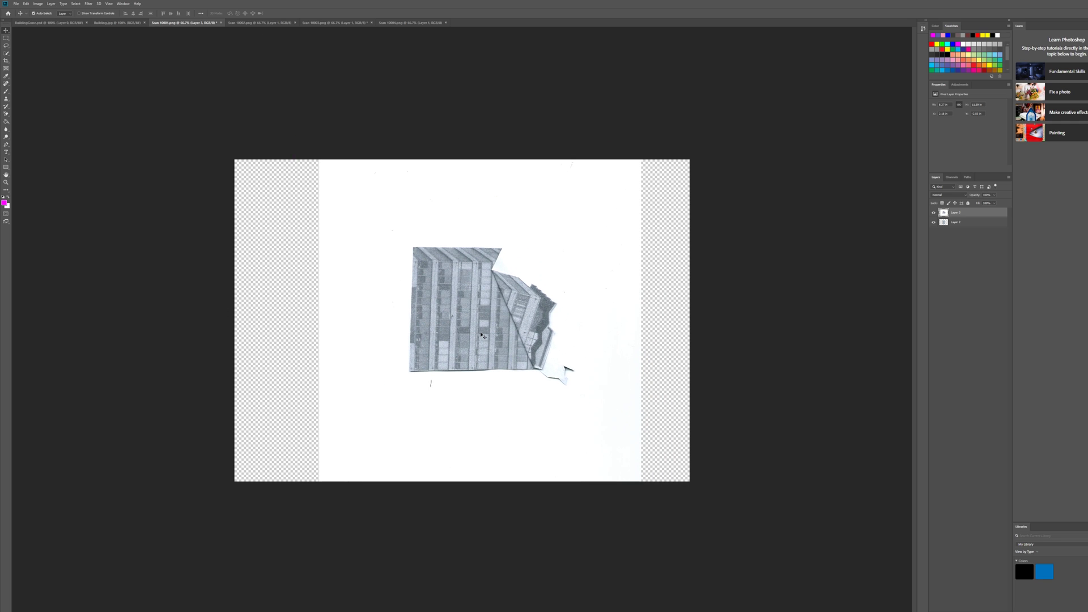
pyautogui.hotkey('ctrl', 't')
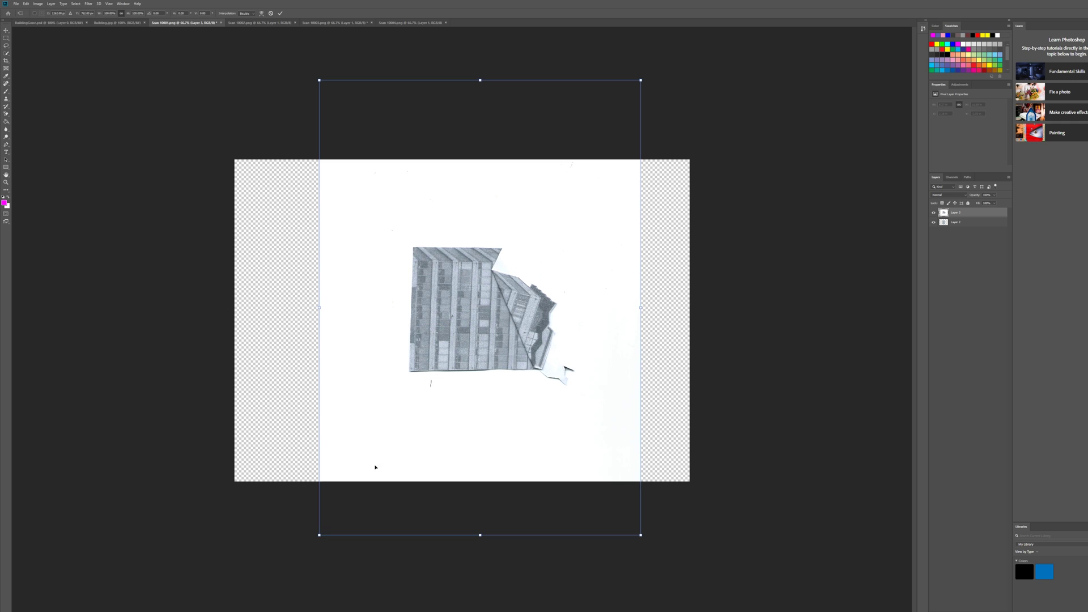
pyautogui.moveTo(312, 539); pyautogui.dragTo(730, 469)
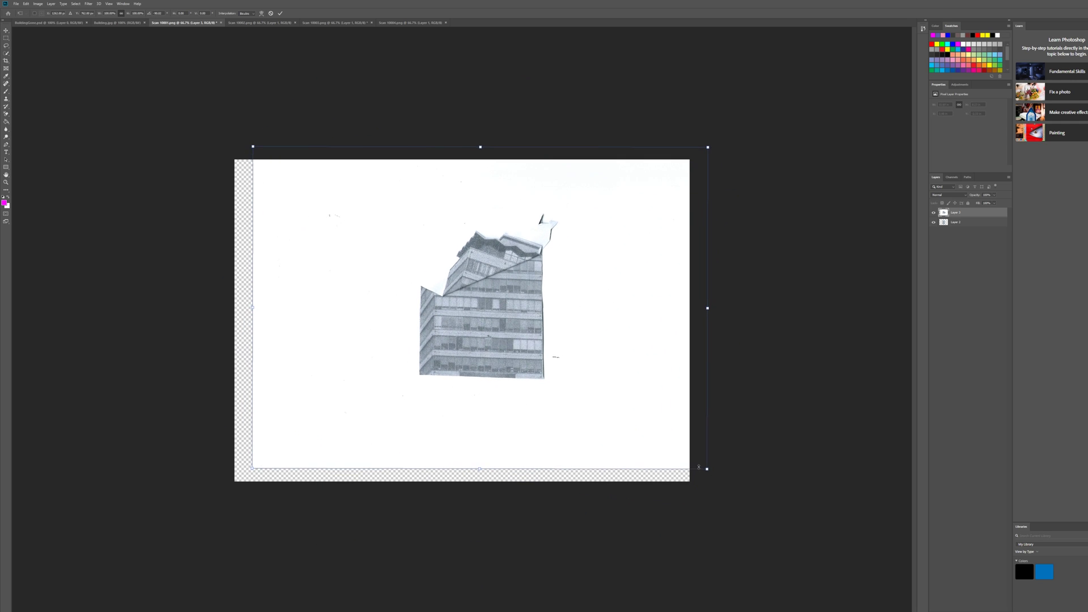
pyautogui.moveTo(636, 422); pyautogui.dragTo(634, 444)
pyautogui.press('Return')
# - Select the folded tower with Quick Selection, copy it to its own layer and delete its white scan layer
pyautogui.click(7, 53)
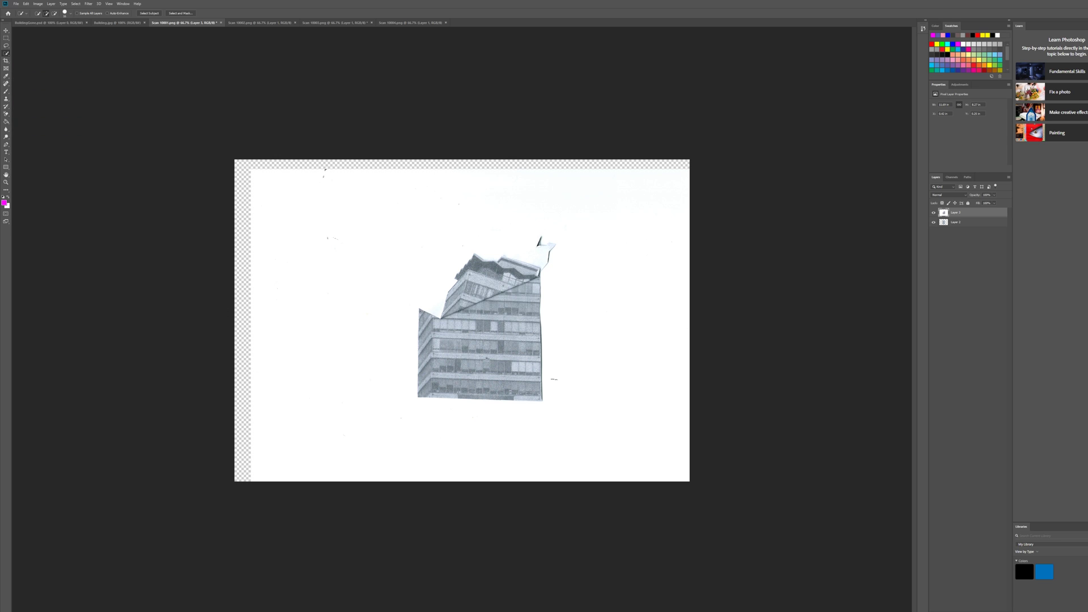
pyautogui.moveTo(429, 355); pyautogui.dragTo(448, 358)
pyautogui.moveTo(448, 306); pyautogui.dragTo(449, 294)
pyautogui.moveTo(510, 257); pyautogui.dragTo(544, 246)
pyautogui.hotkey('ctrl', 'shift', 'alt', 'n')
pyautogui.click(951, 225)
pyautogui.press('Delete')
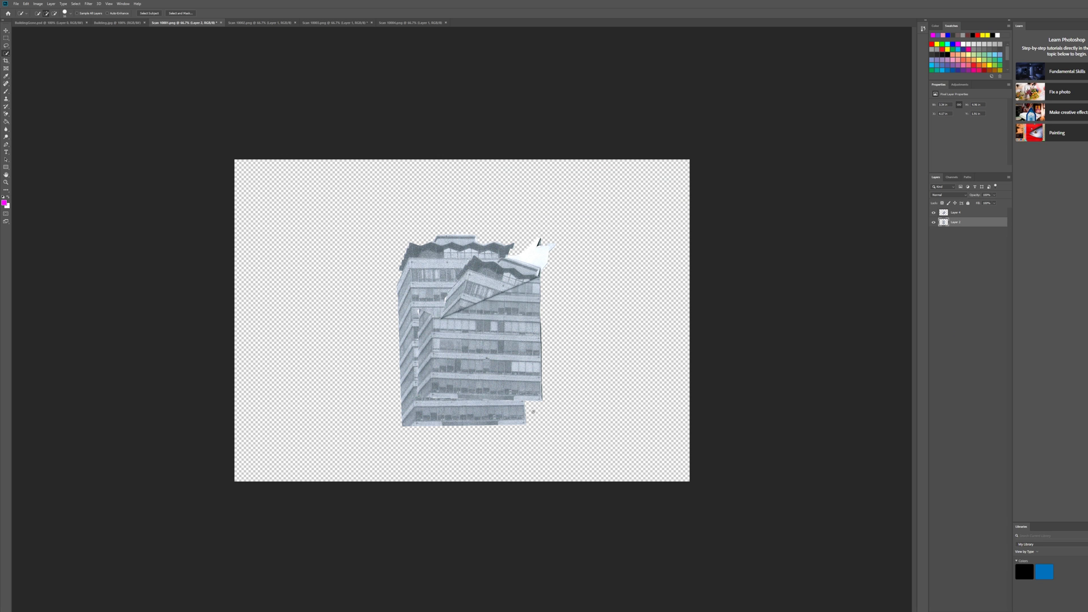
# - Move and transform the folded tower cutout so its base lines up with the full tower's base
pyautogui.press('v')
pyautogui.moveTo(485, 363); pyautogui.dragTo(438, 384)
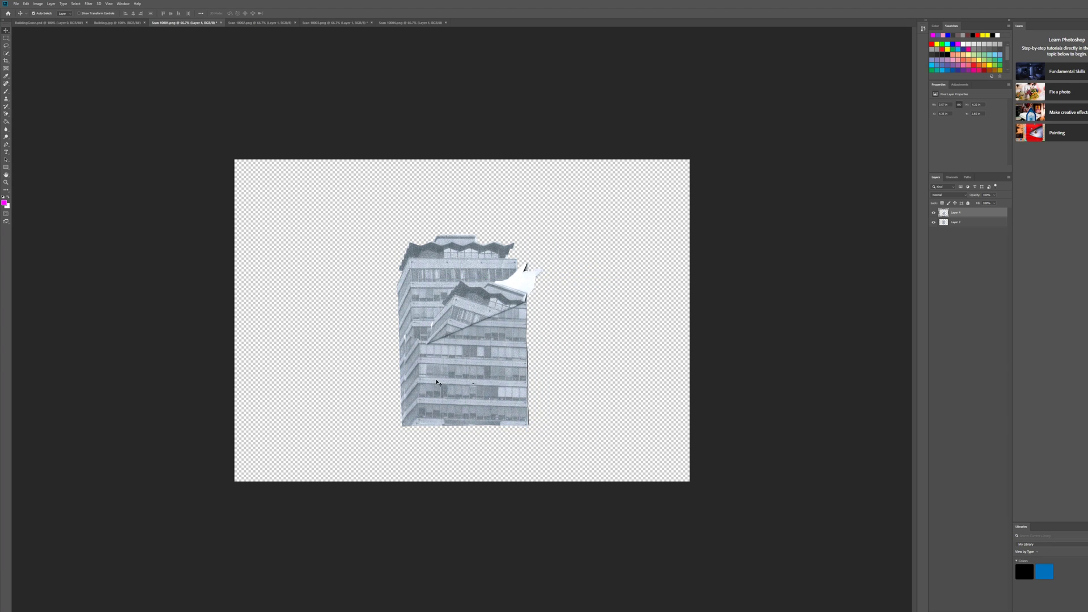
pyautogui.hotkey('ctrl', 't')
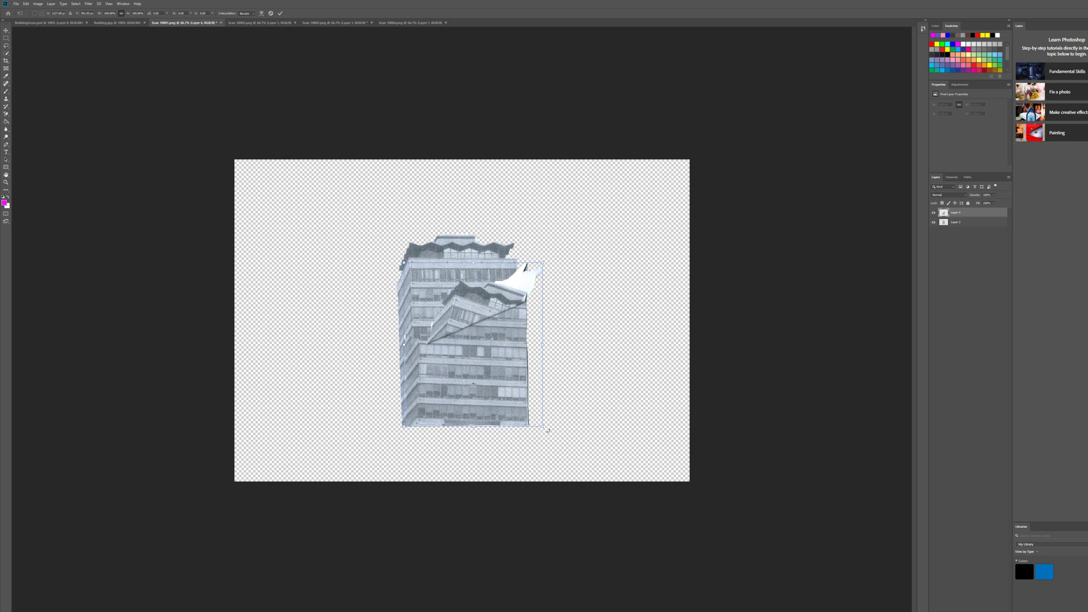
pyautogui.press('Return')
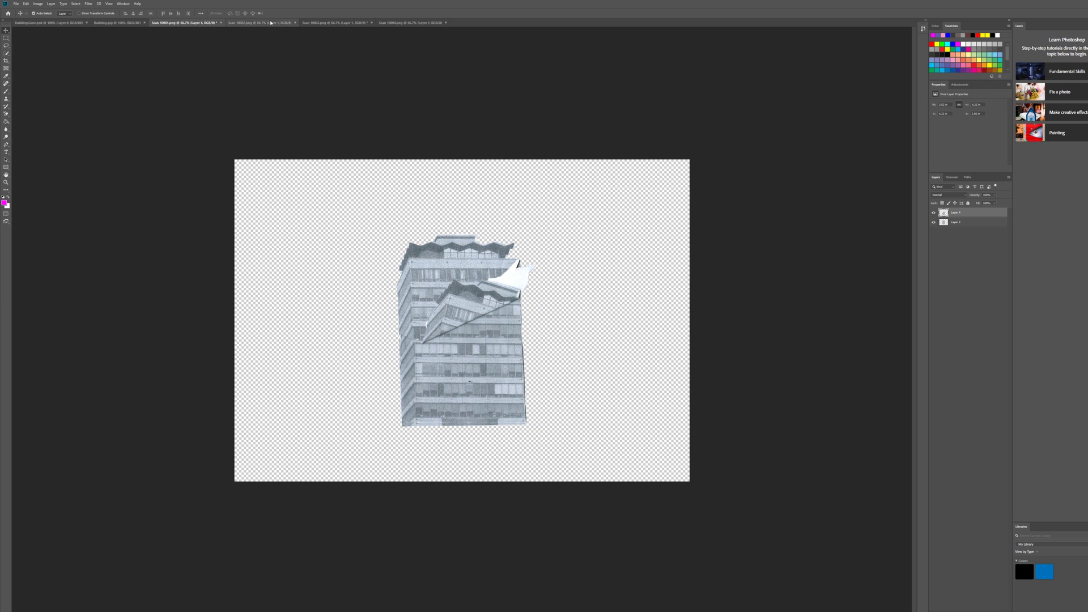
# - Bring the third scan with the further folded tower into the cutout document and rotate it upright
pyautogui.click(263, 23)
pyautogui.click(320, 23)
pyautogui.moveTo(483, 384); pyautogui.dragTo(480, 421)
pyautogui.hotkey('ctrl', 't')
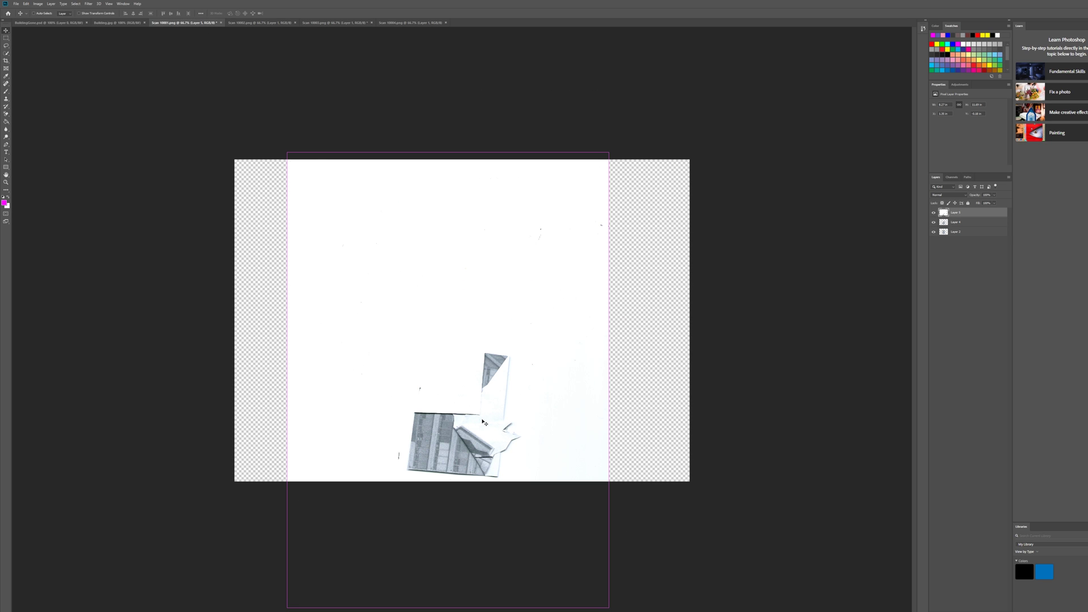
pyautogui.moveTo(285, 609); pyautogui.dragTo(666, 512)
pyautogui.press('Return')
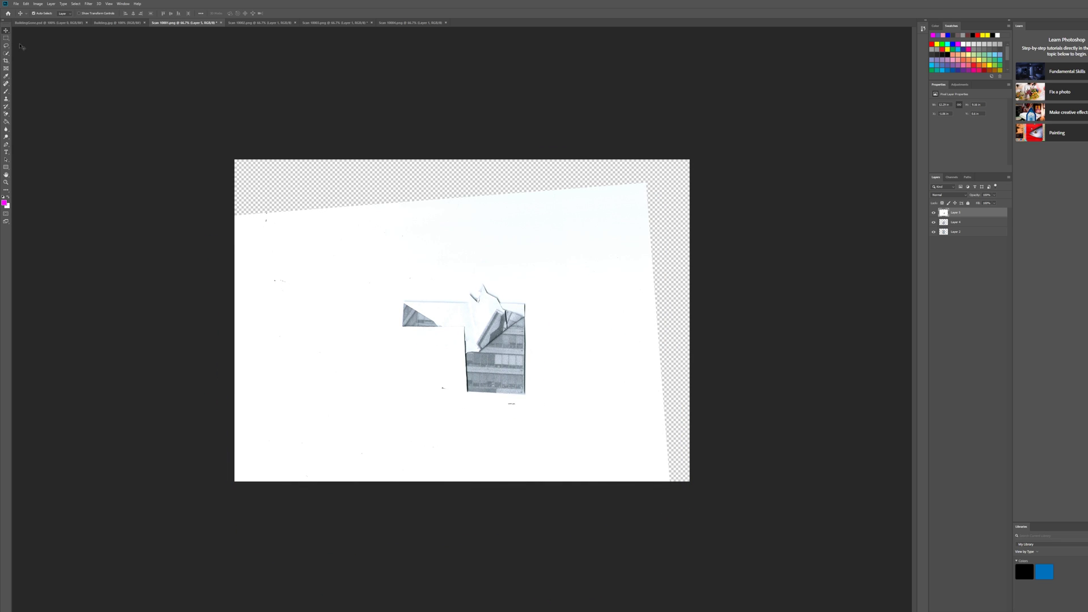
# - Isolate the further folded tower on a separate layer using Quick Selection and delete the third scan's background layer
pyautogui.click(7, 54)
pyautogui.moveTo(405, 315)
pyautogui.mouseDown()
pyautogui.moveTo(471, 313)
pyautogui.moveTo(468, 299)
pyautogui.moveTo(478, 312)
pyautogui.moveTo(481, 293)
pyautogui.moveTo(500, 316)
pyautogui.mouseUp()
pyautogui.scroll(3, 500, 316)
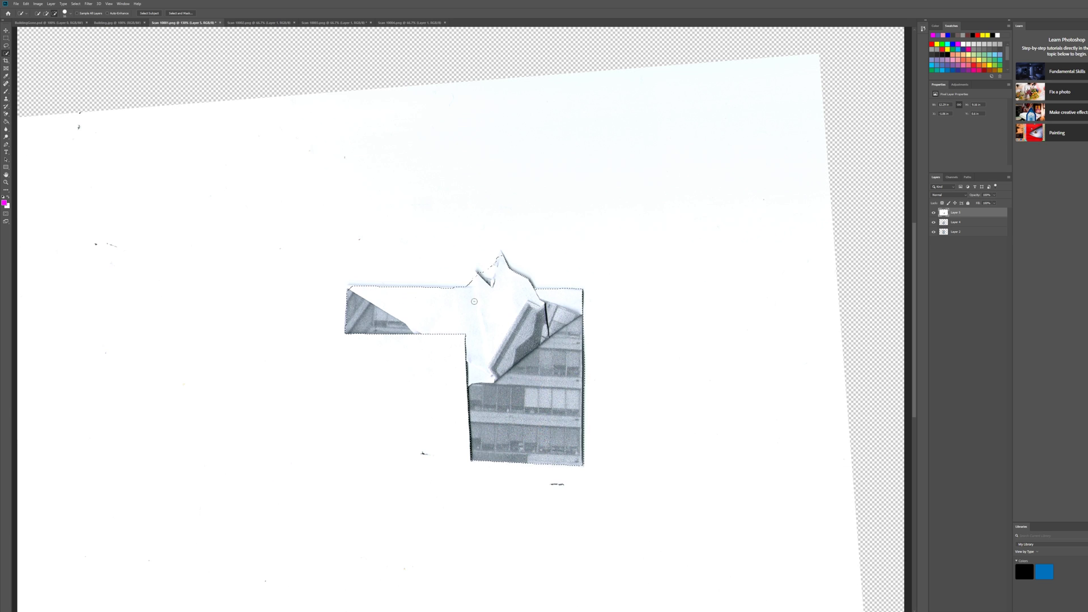
pyautogui.scroll(-2, 501, 316)
pyautogui.click(960, 600)
pyautogui.hotkey('ctrl', 'd')
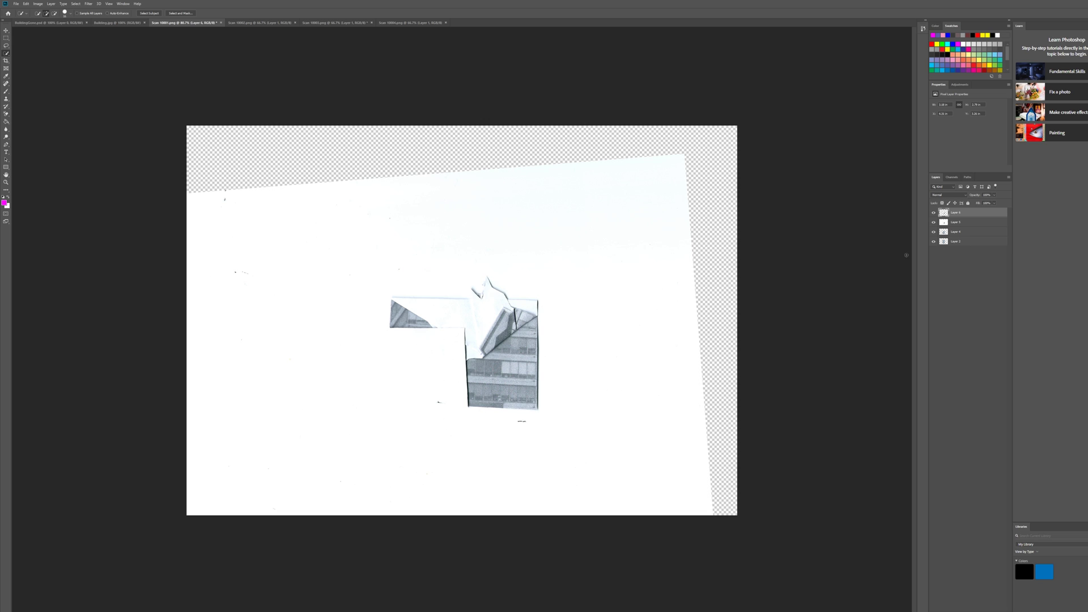
pyautogui.click(956, 222)
pyautogui.press('Delete')
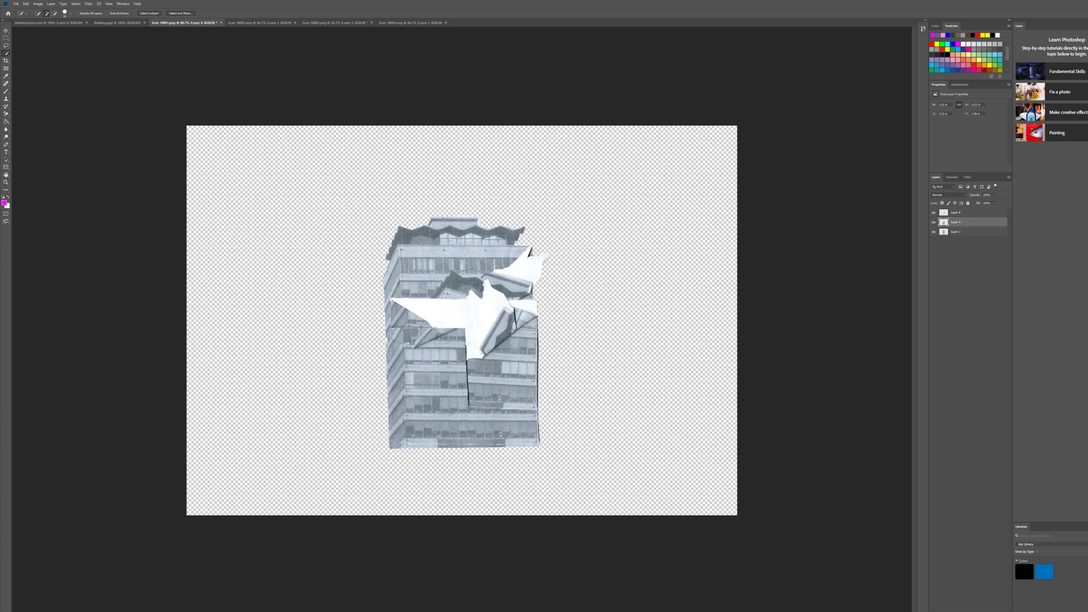
# - Move the third cutout down and rotate it slightly to match the base of the tower beneath it
pyautogui.press('v')
pyautogui.moveTo(489, 372); pyautogui.dragTo(489, 404)
pyautogui.hotkey('ctrl', 't')
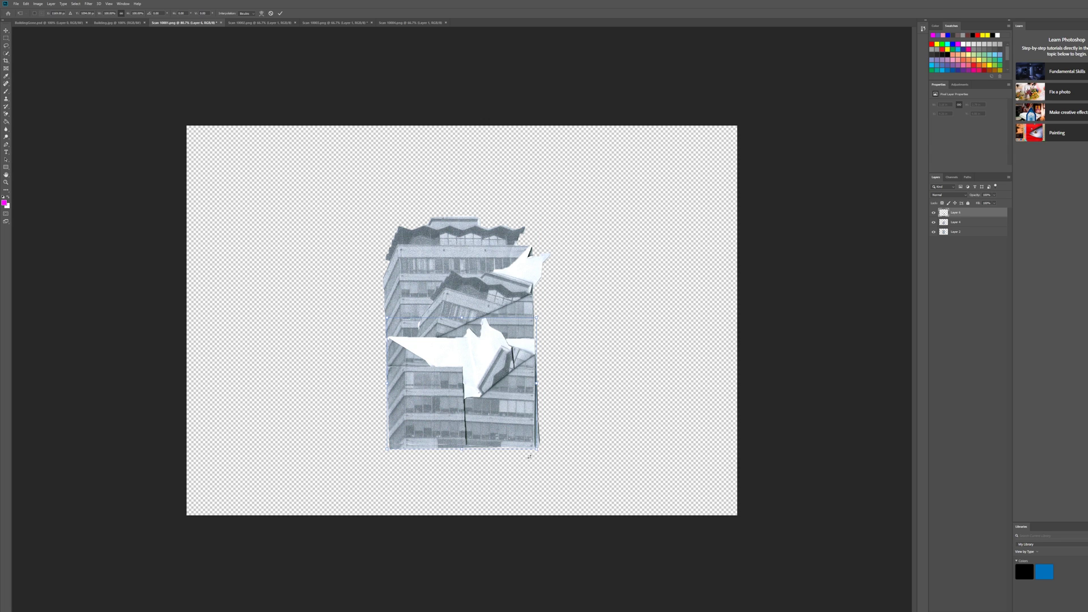
pyautogui.moveTo(540, 453); pyautogui.dragTo(540, 450)
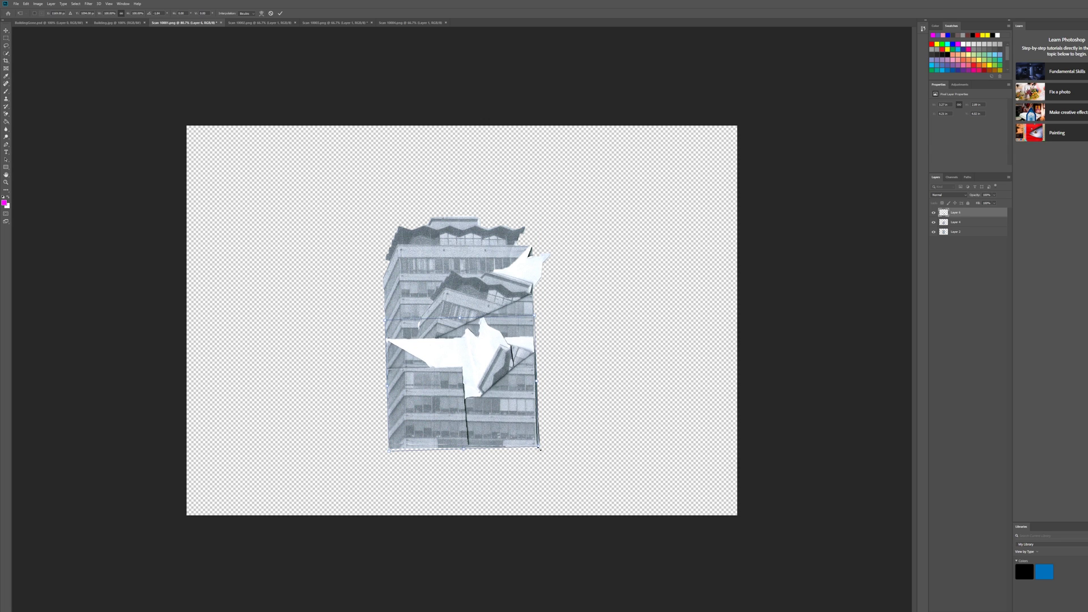
pyautogui.press('Return')
# - Bring the fourth scan with the smallest folded shape into the cutout document, rotate it upright and position it over the tower
pyautogui.click(379, 22)
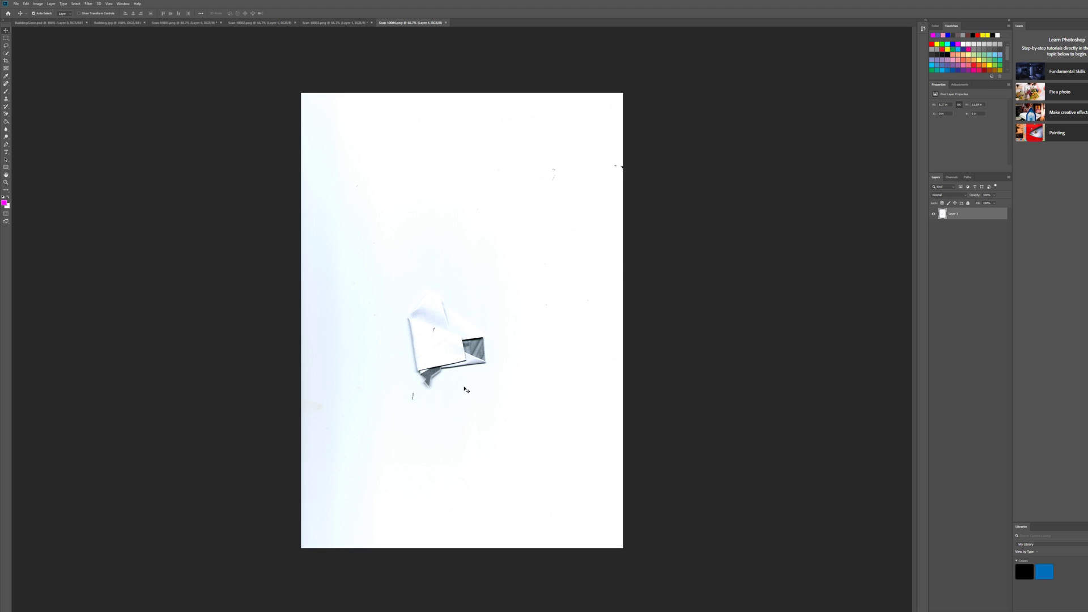
pyautogui.moveTo(228, 1); pyautogui.dragTo(437, 265)
pyautogui.hotkey('ctrl', 't')
pyautogui.moveTo(372, 561); pyautogui.dragTo(735, 357)
pyautogui.moveTo(541, 343); pyautogui.dragTo(534, 387)
pyautogui.press('Return')
pyautogui.moveTo(508, 352); pyautogui.dragTo(507, 356)
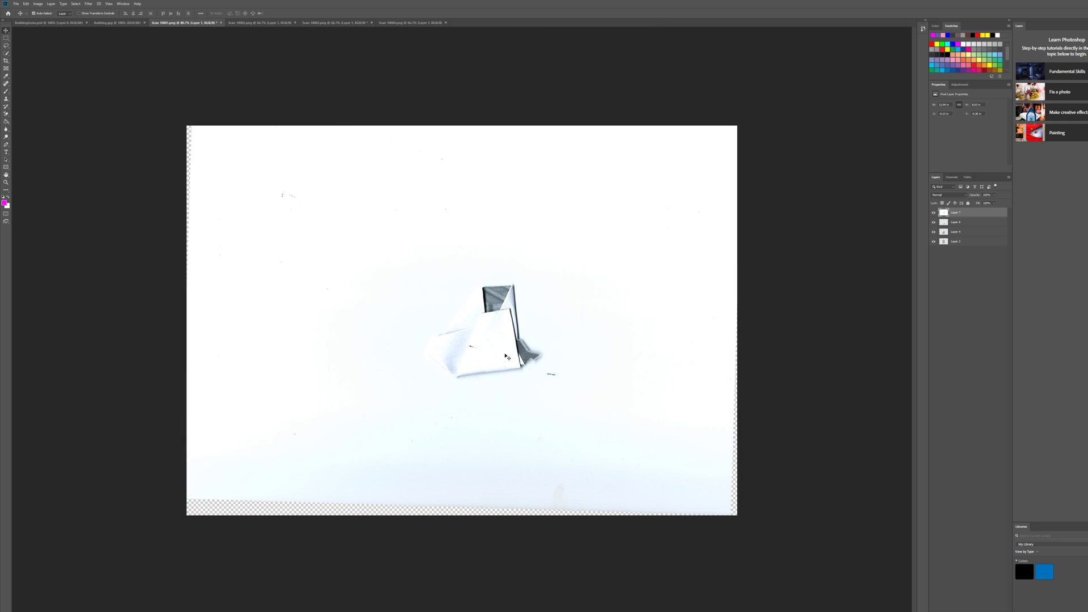
# - Select the smallest folded paper shape with Quick Selection, copy it to a new layer and delete the fourth scan layer
pyautogui.press('w')
pyautogui.moveTo(481, 296)
pyautogui.mouseDown()
pyautogui.moveTo(480, 325)
pyautogui.moveTo(454, 368)
pyautogui.moveTo(442, 352)
pyautogui.moveTo(451, 364)
pyautogui.mouseUp()
pyautogui.click(517, 362)
pyautogui.moveTo(515, 340); pyautogui.dragTo(508, 309)
pyautogui.click(514, 339)
pyautogui.click(514, 340)
pyautogui.hotkey('ctrl', 'j')
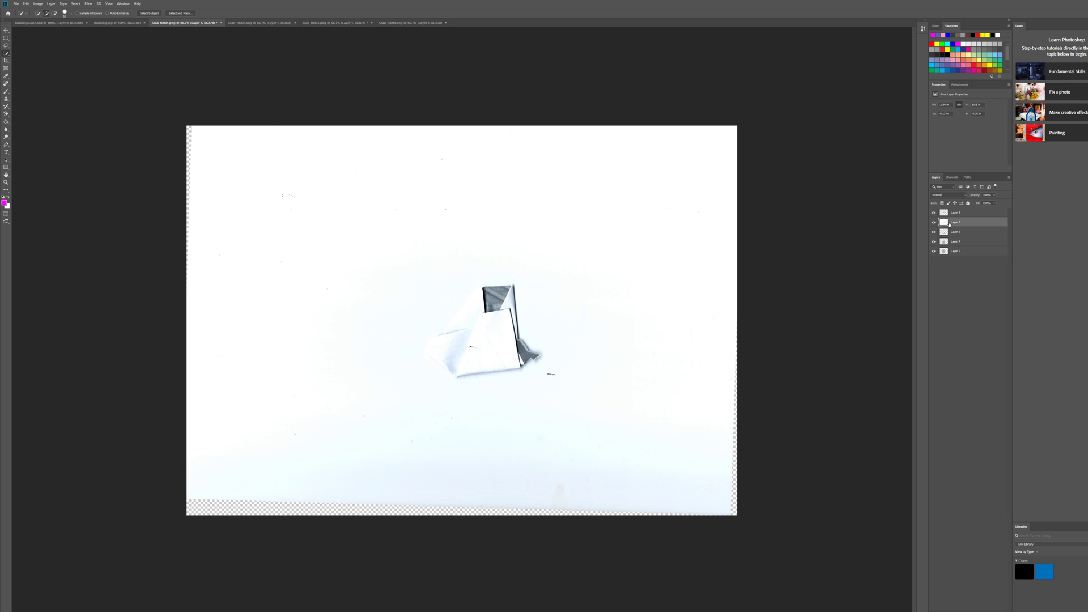
pyautogui.click(950, 222)
pyautogui.press('Delete')
# - Position the smallest folded cutout over the tower's lower part and save the layered document as a new file
pyautogui.press('v')
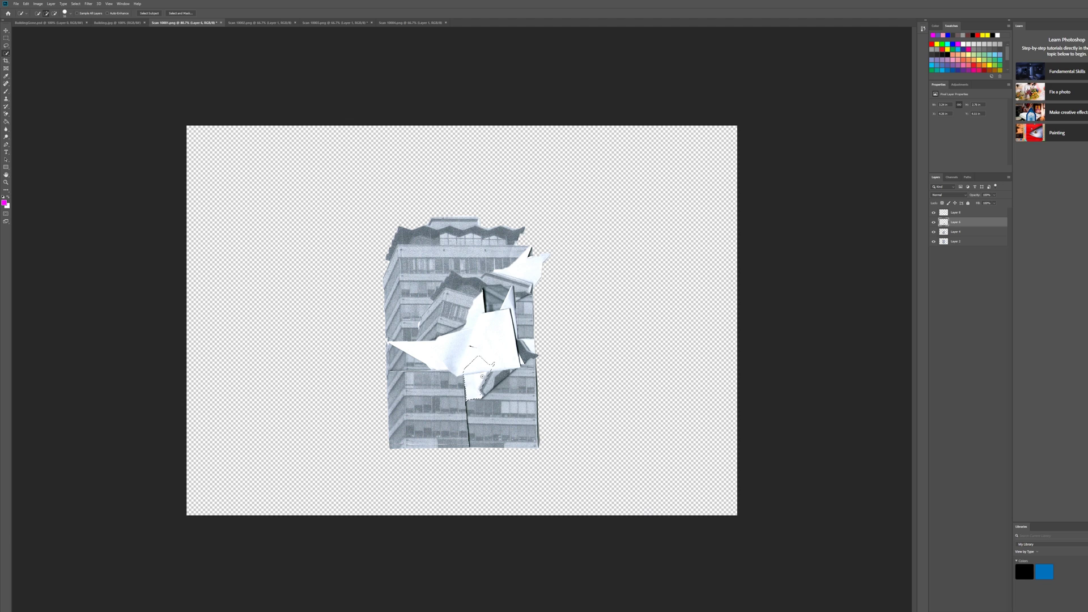
pyautogui.moveTo(468, 361); pyautogui.dragTo(478, 379)
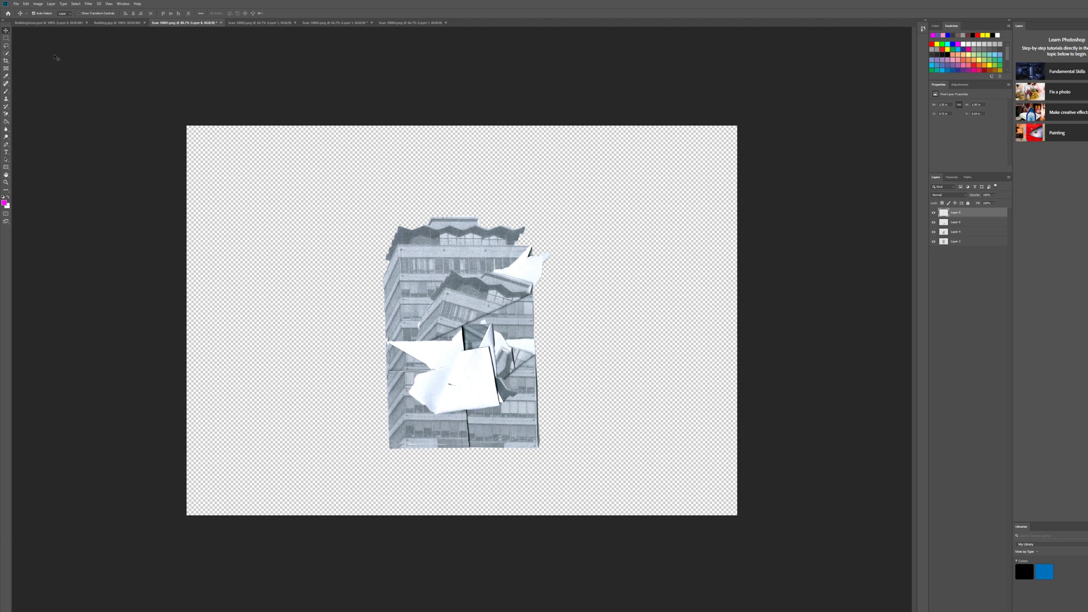
pyautogui.click(16, 4)
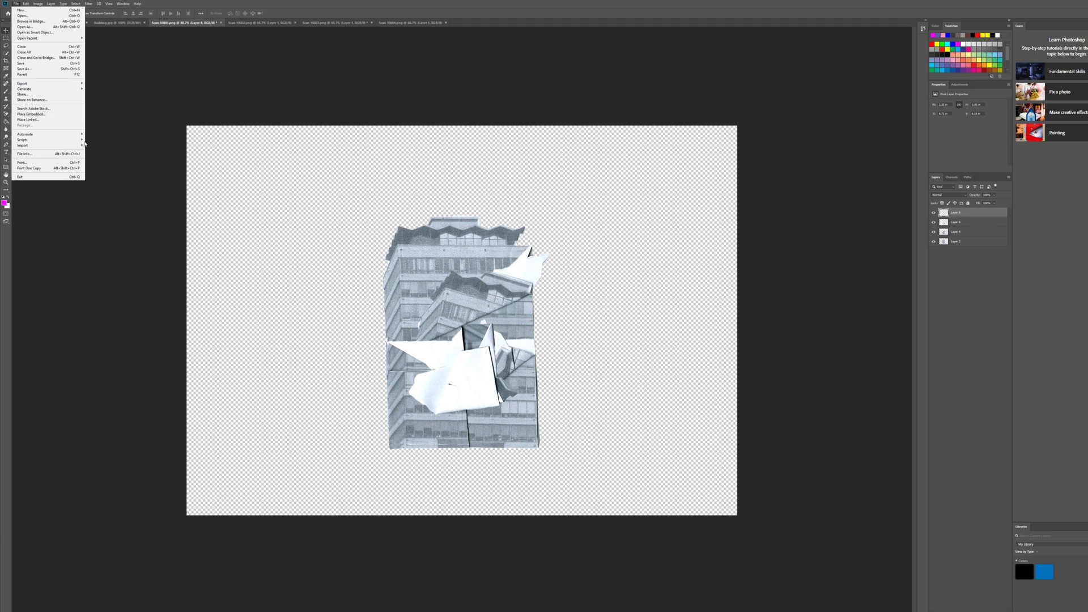
pyautogui.click(35, 69)
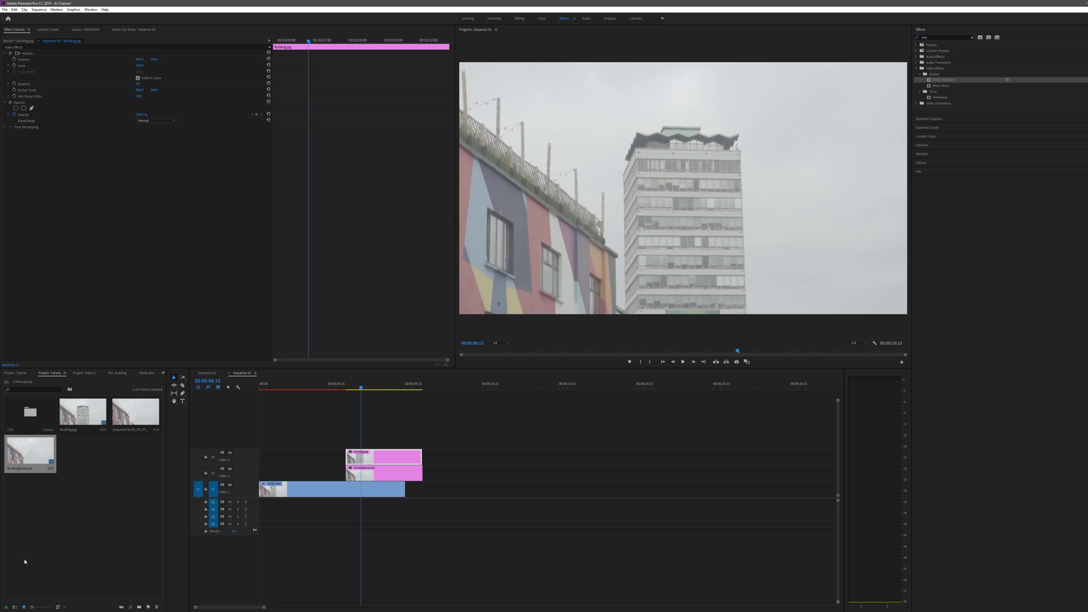
# - Import the layered Building Rip Photoshop file into the project as individual layers
pyautogui.rightClick(109, 484)
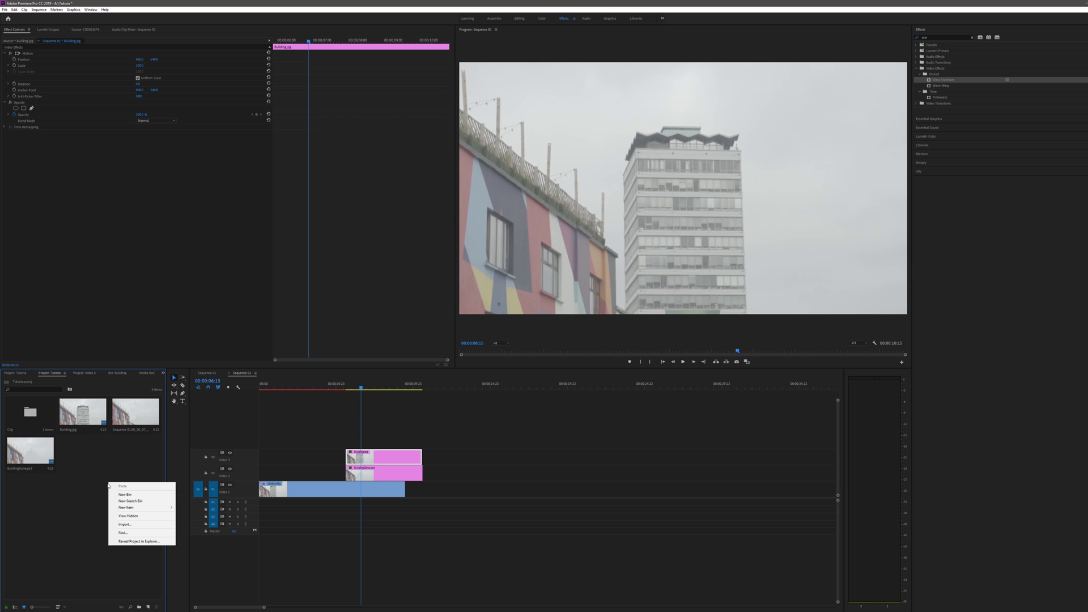
pyautogui.click(126, 524)
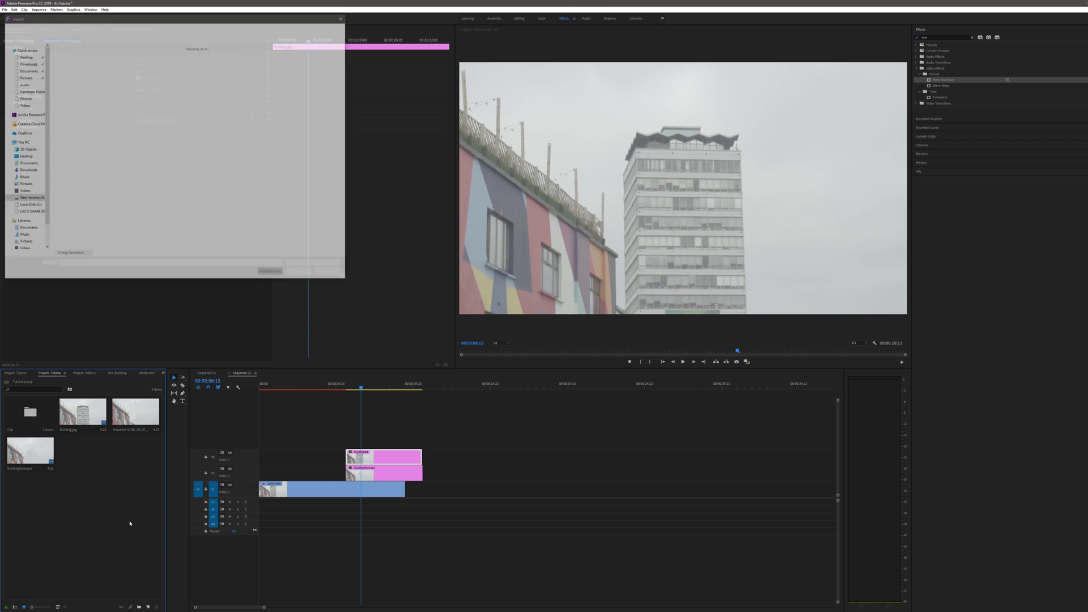
pyautogui.doubleClick(330, 63)
pyautogui.click(68, 58)
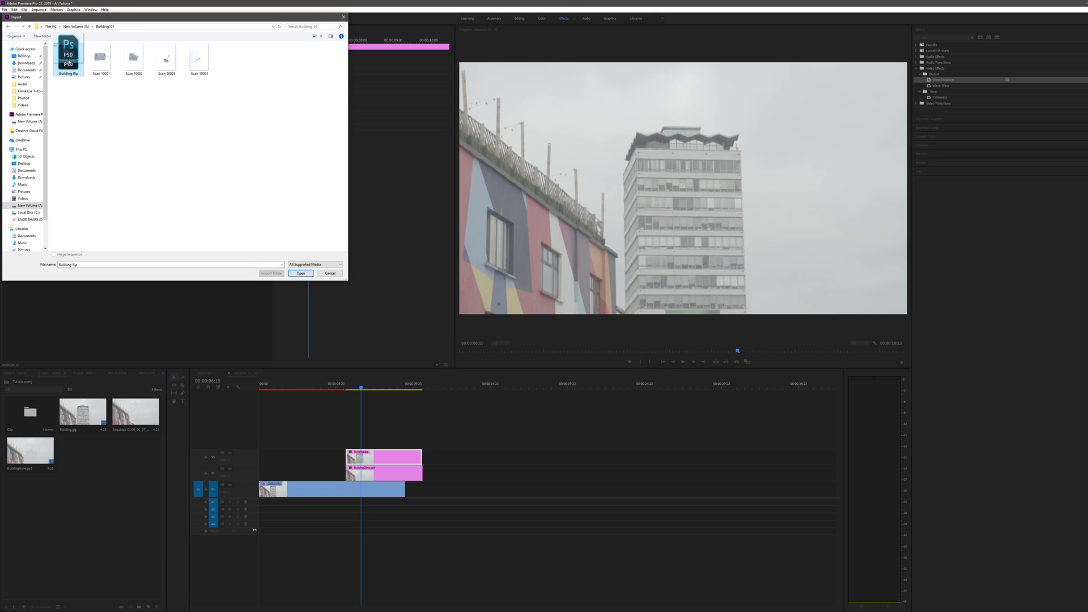
pyautogui.click(300, 273)
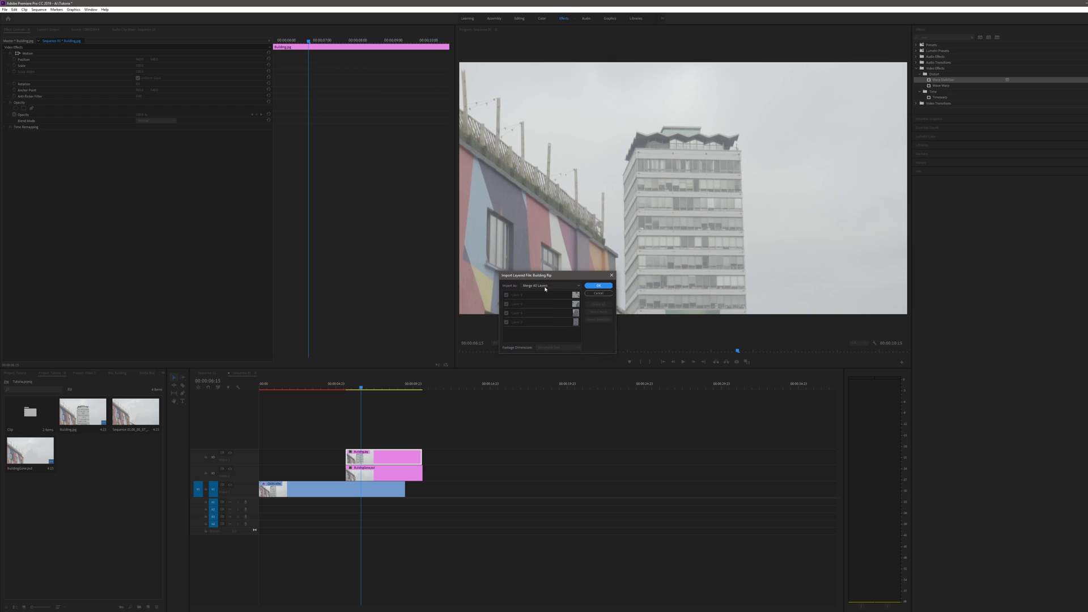
pyautogui.click(549, 286)
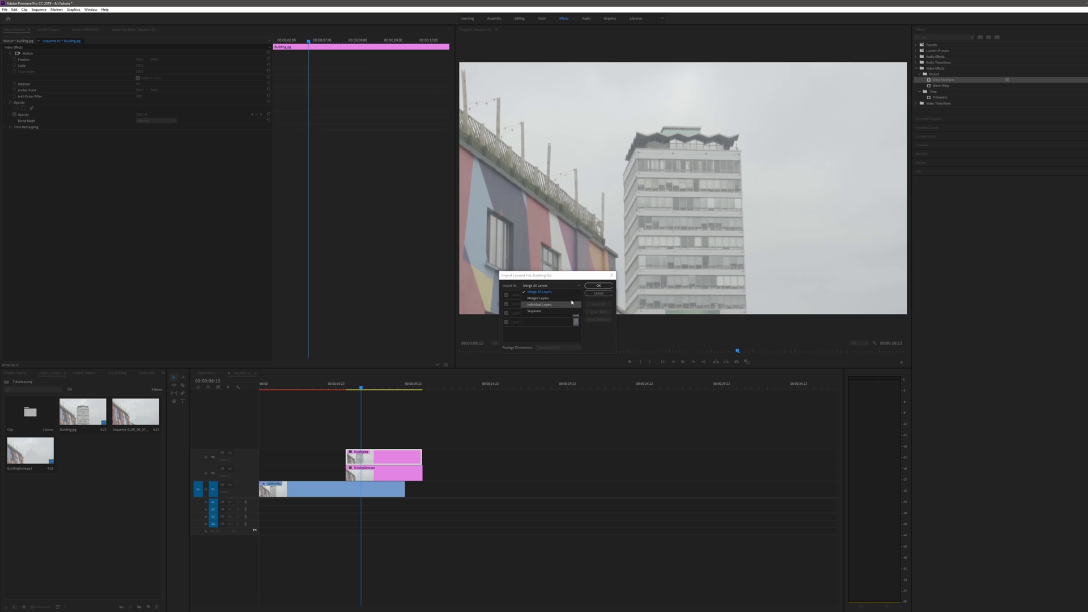
pyautogui.click(565, 305)
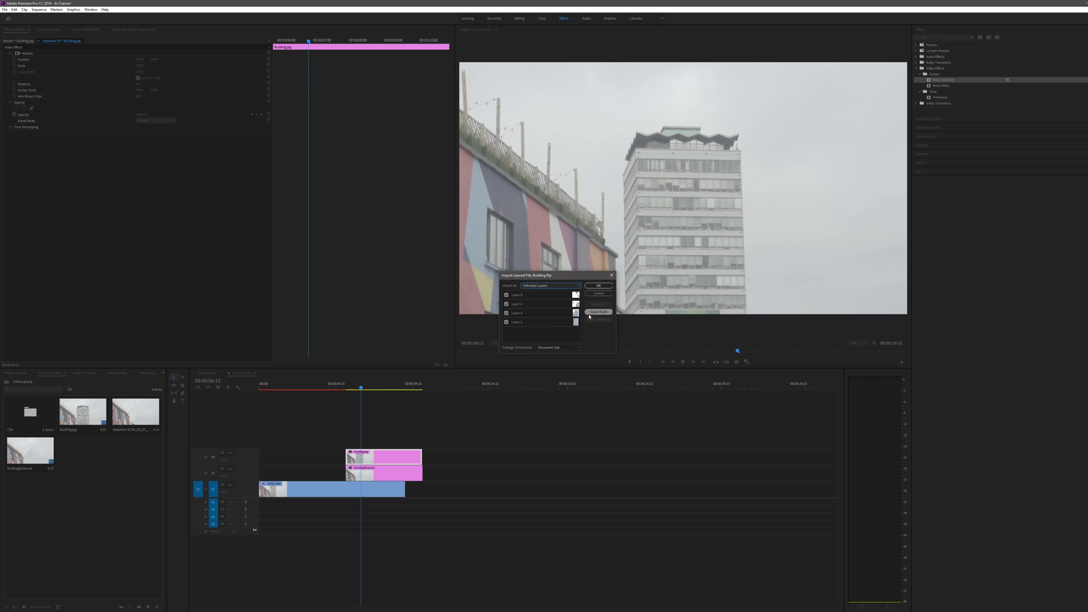
pyautogui.click(605, 286)
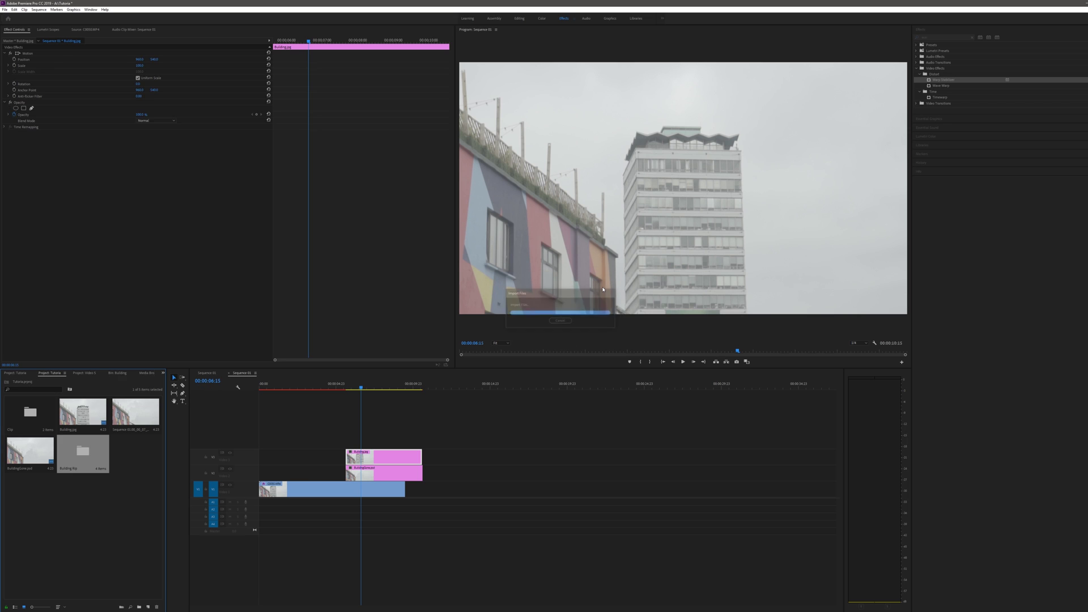
# - Place the unfolded tower cutout from the imported Building Rip bin on the track above the tower still, starting together with it
pyautogui.doubleClick(83, 453)
pyautogui.click(34, 455)
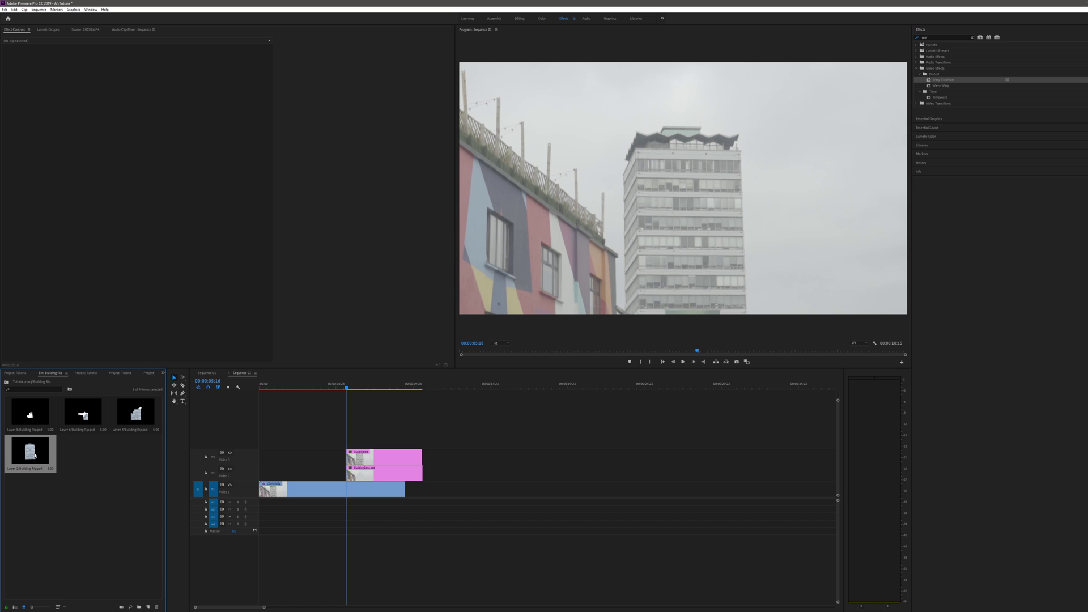
pyautogui.moveTo(40, 458); pyautogui.dragTo(349, 447)
pyautogui.click(357, 459)
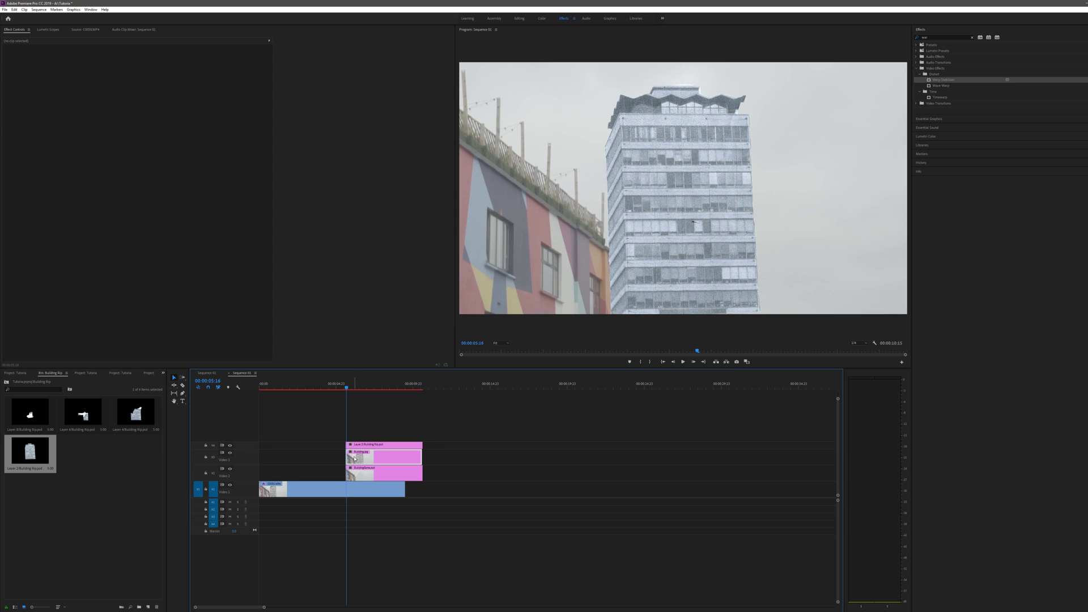
pyautogui.click(377, 445)
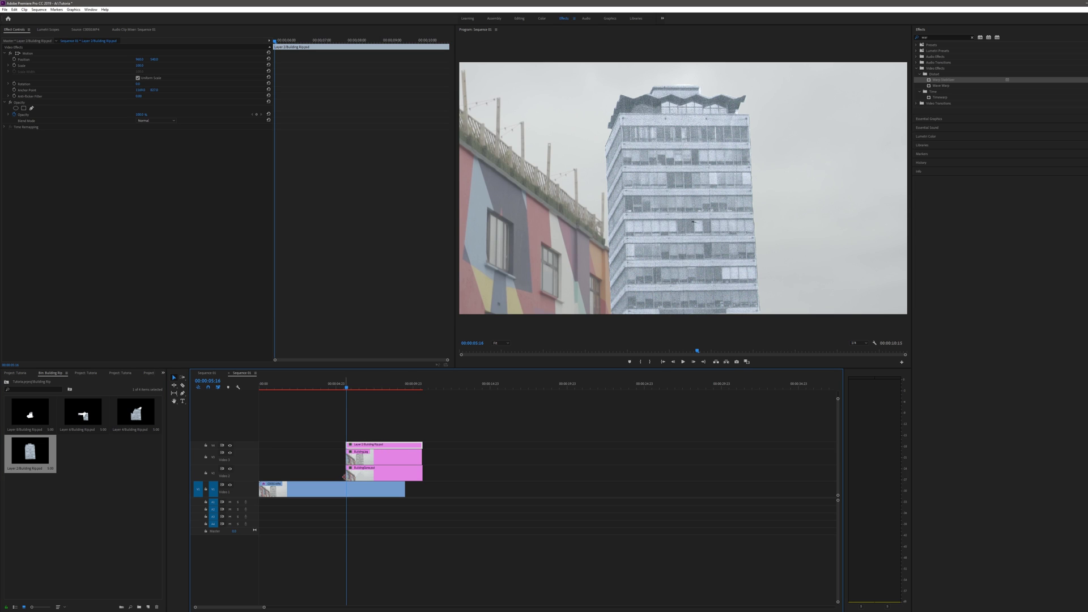
pyautogui.click(230, 453)
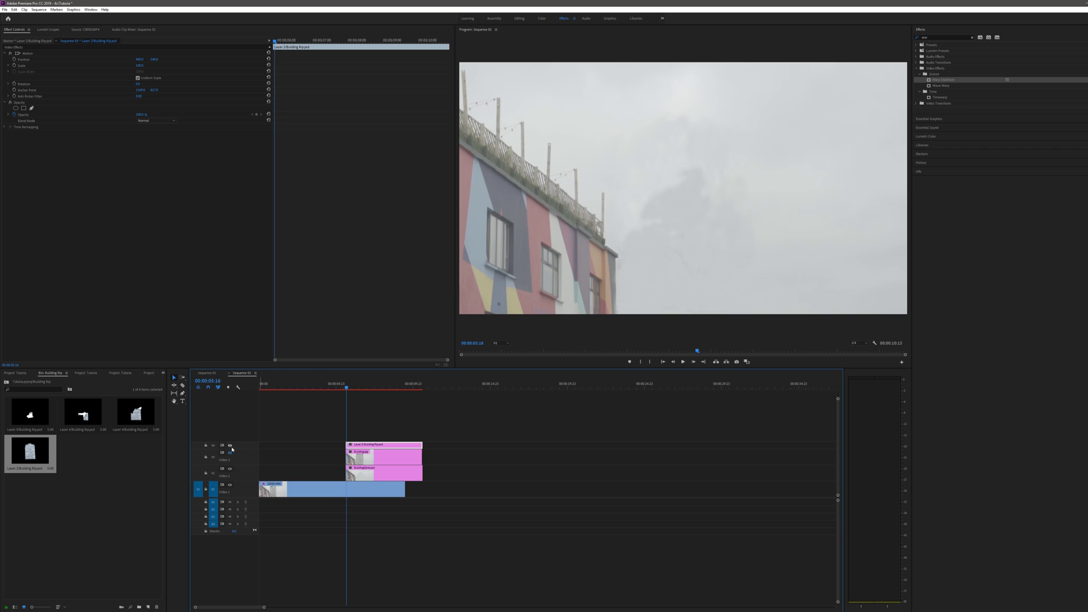
pyautogui.click(230, 453)
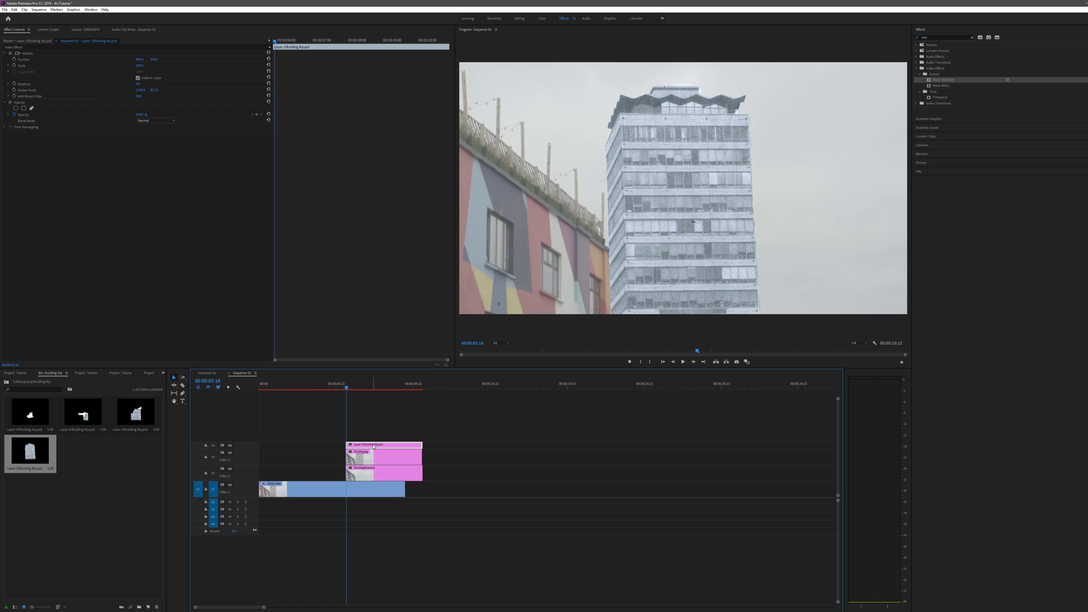
# - Lower the unfolded cutout's opacity, then scale it down and reposition it to match the tower beneath
pyautogui.moveTo(140, 114); pyautogui.dragTo(113, 114)
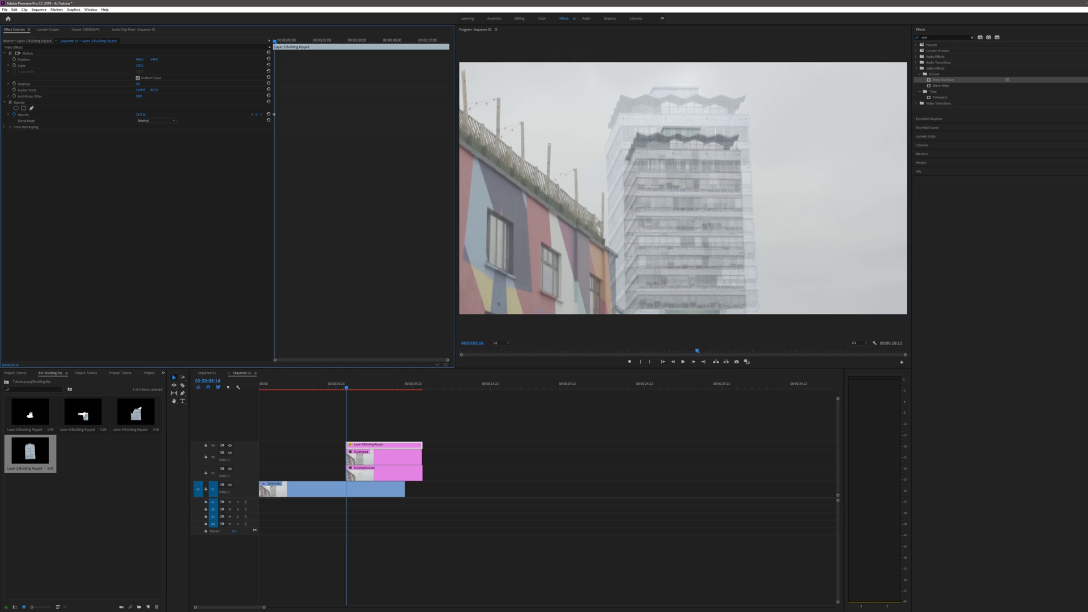
pyautogui.moveTo(139, 65)
pyautogui.mouseDown()
pyautogui.moveTo(123, 65)
pyautogui.moveTo(193, 60)
pyautogui.moveTo(121, 60)
pyautogui.mouseUp()
pyautogui.click(139, 65)
pyautogui.press('Up')
pyautogui.press('Up')
pyautogui.press('Up')
pyautogui.press('Up')
pyautogui.press('Up')
pyautogui.press('Up')
pyautogui.press('Down')
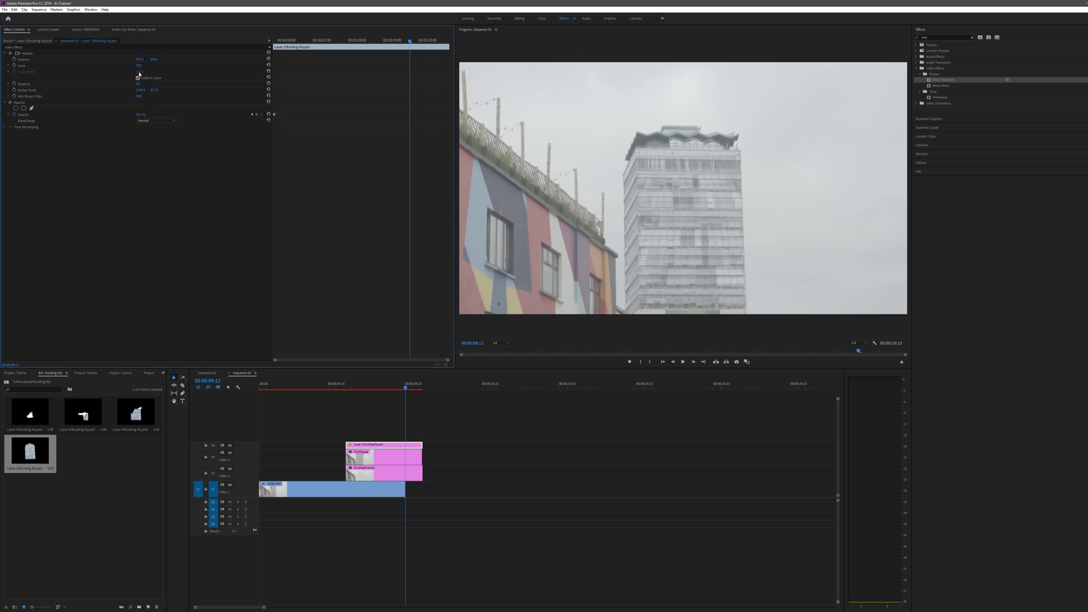
pyautogui.click(139, 59)
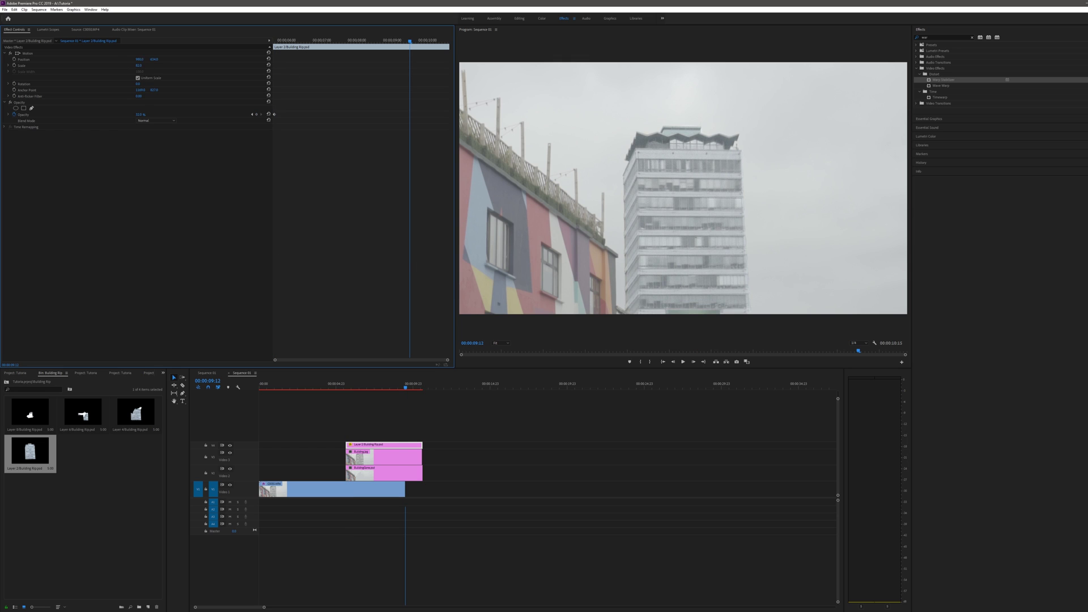
pyautogui.click(669, 234)
# - Add the first folded cutout on the track above and copy the unfolded cutout's Motion settings onto it
pyautogui.click(132, 407)
pyautogui.click(27, 54)
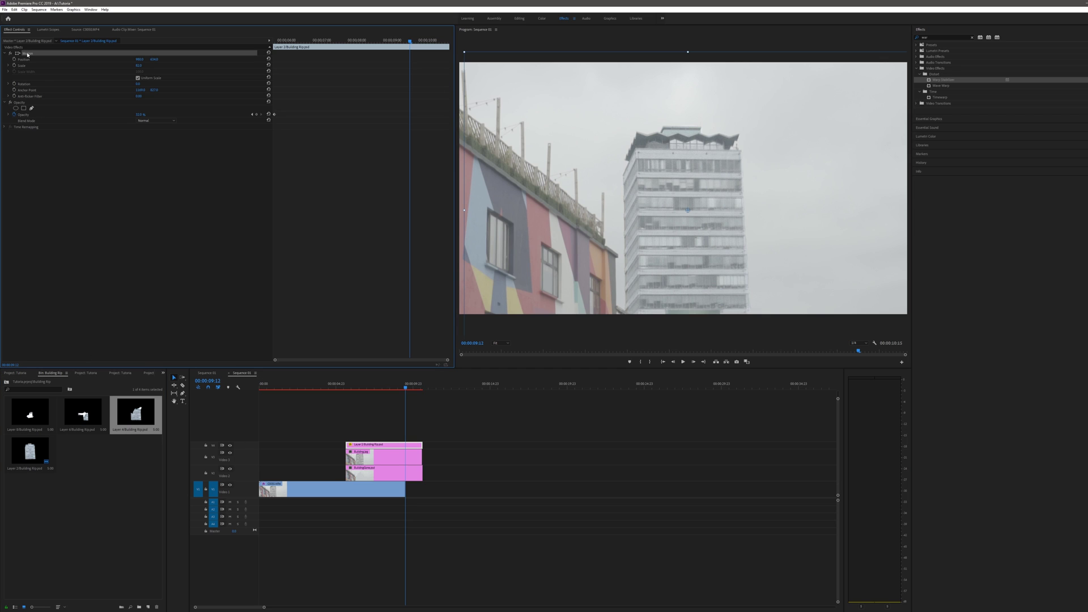
pyautogui.rightClick(27, 53)
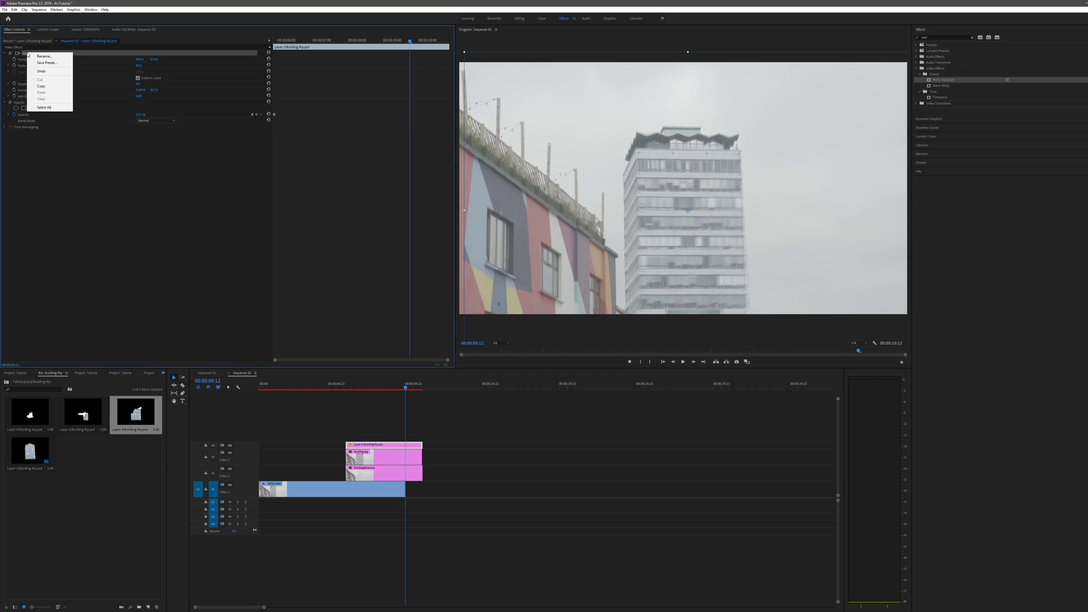
pyautogui.click(41, 85)
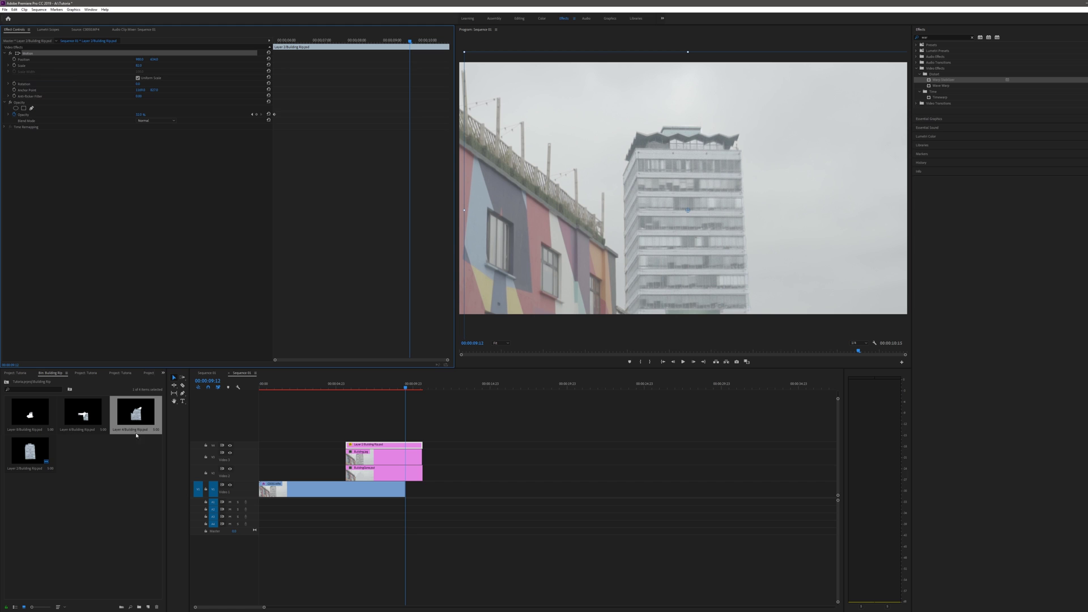
pyautogui.moveTo(135, 414); pyautogui.dragTo(347, 436)
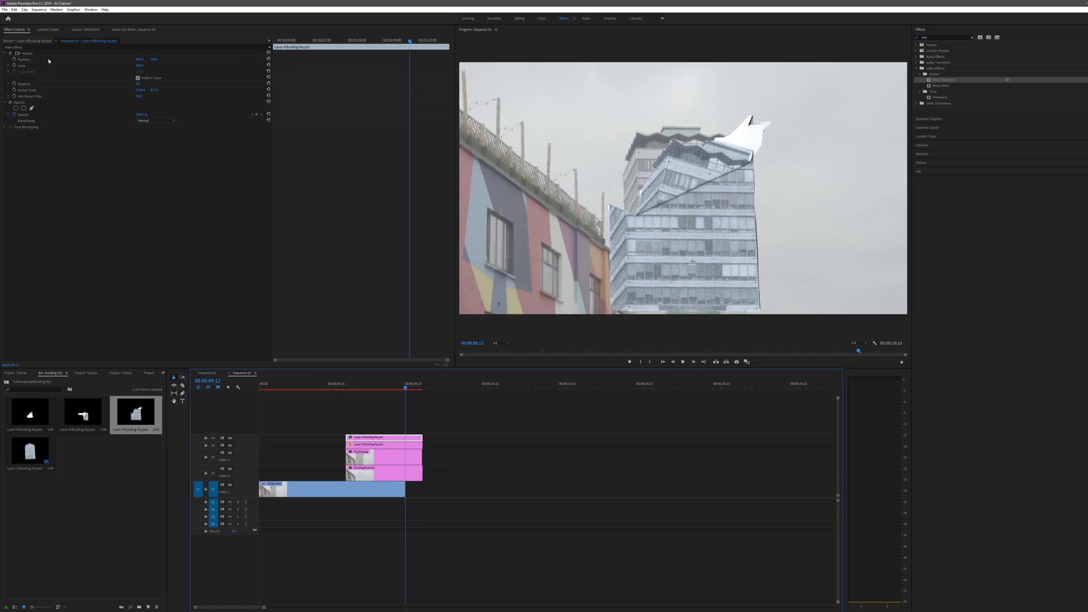
pyautogui.click(36, 53)
pyautogui.rightClick(28, 55)
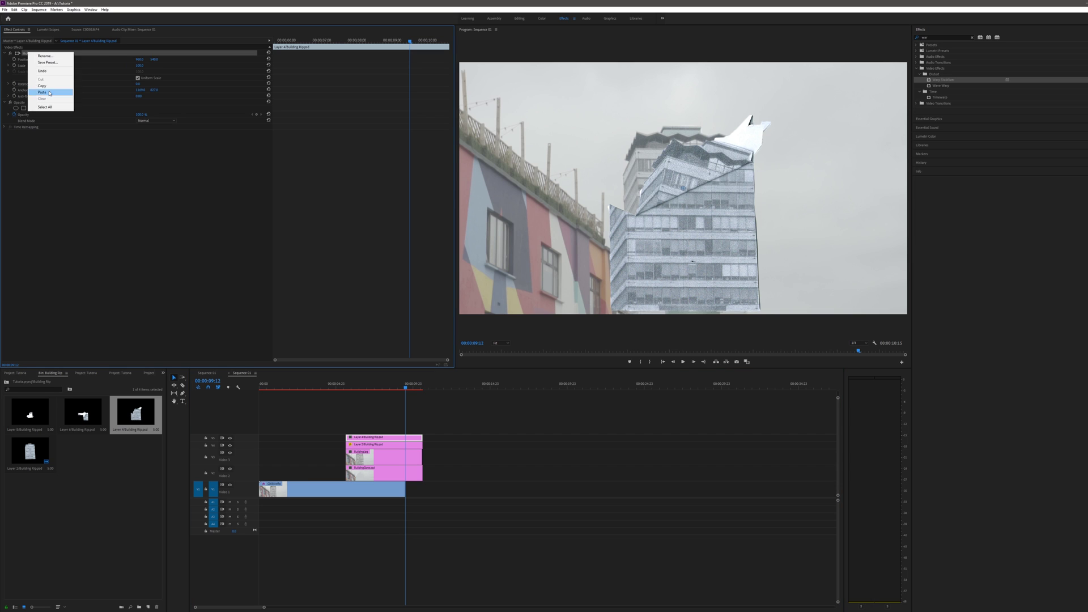
pyautogui.click(45, 96)
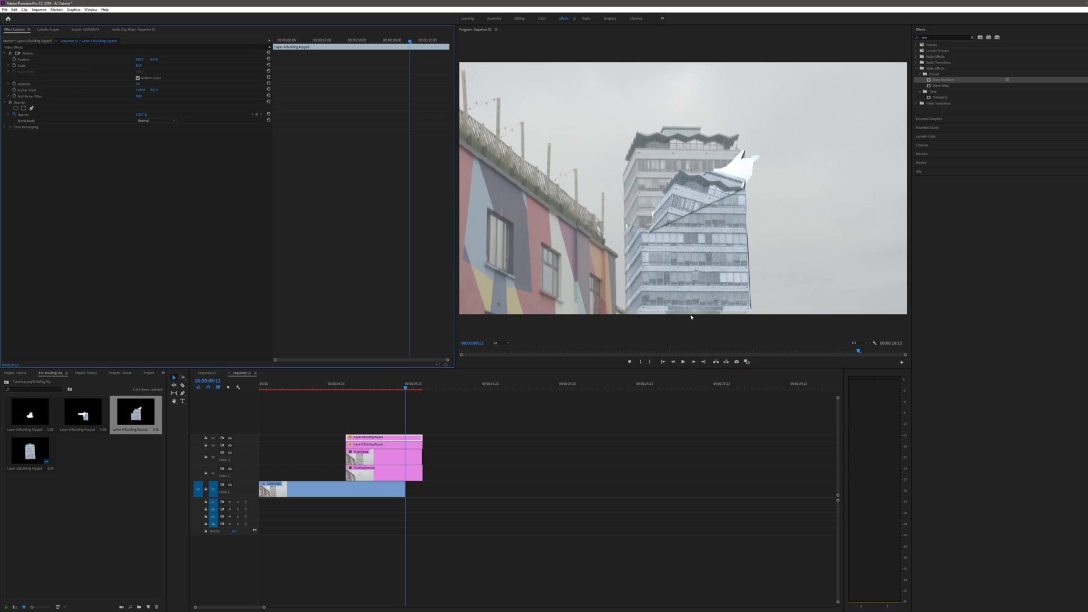
# - Delete the tower still, move both cutout clips down one track and restore the unfolded cutout's opacity to 100%
pyautogui.click(374, 452)
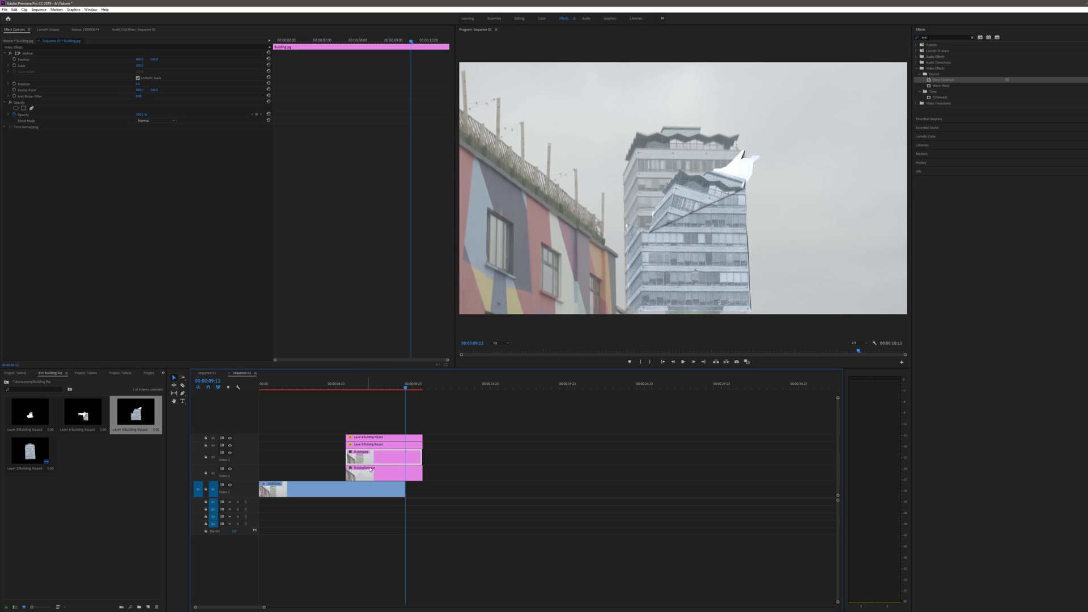
pyautogui.press('Delete')
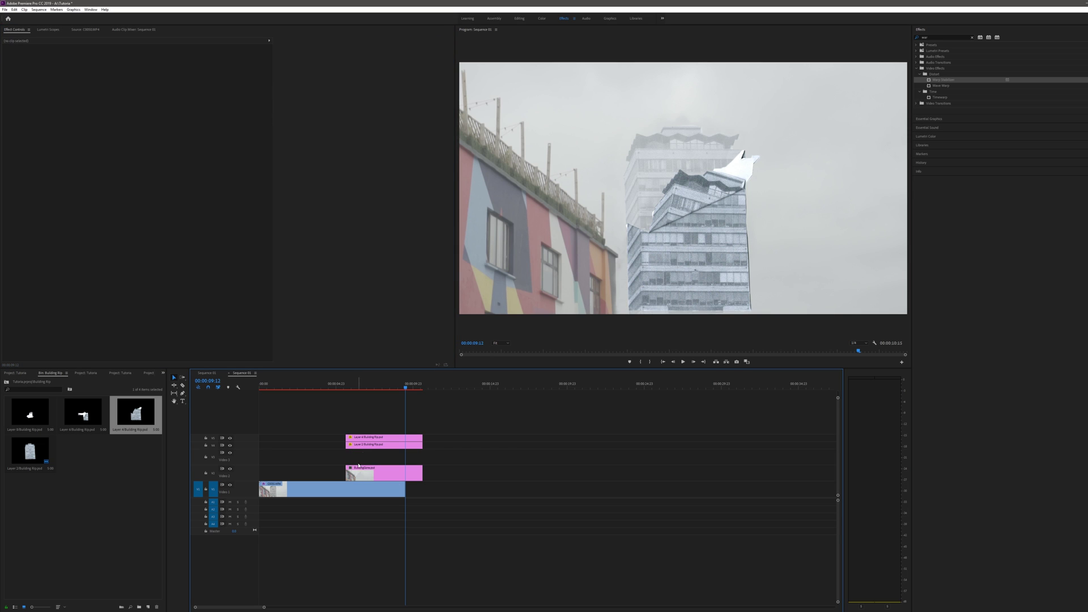
pyautogui.moveTo(362, 437); pyautogui.dragTo(360, 459)
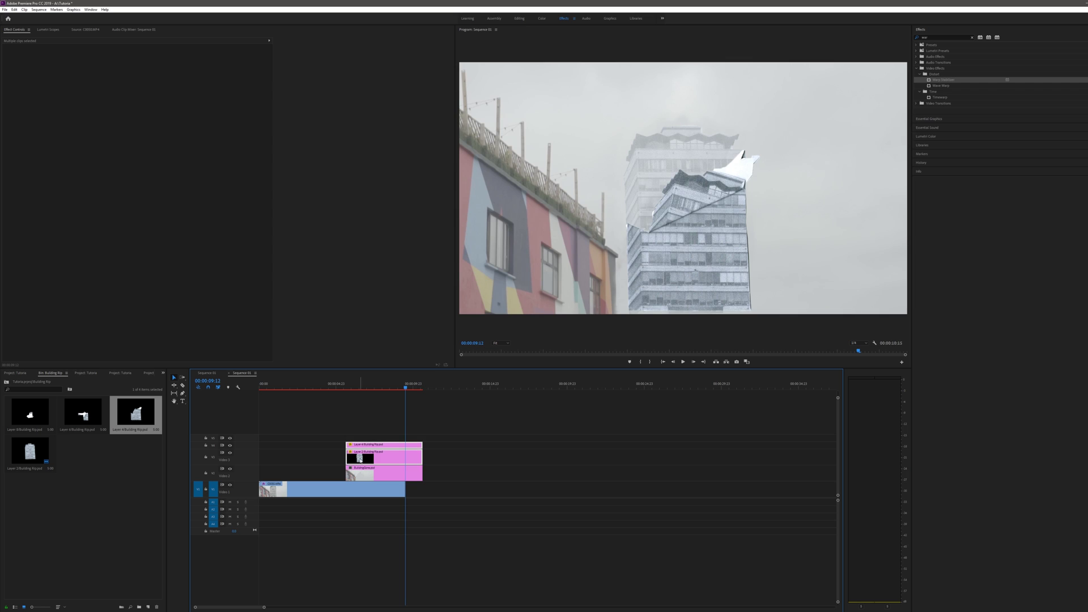
pyautogui.click(415, 450)
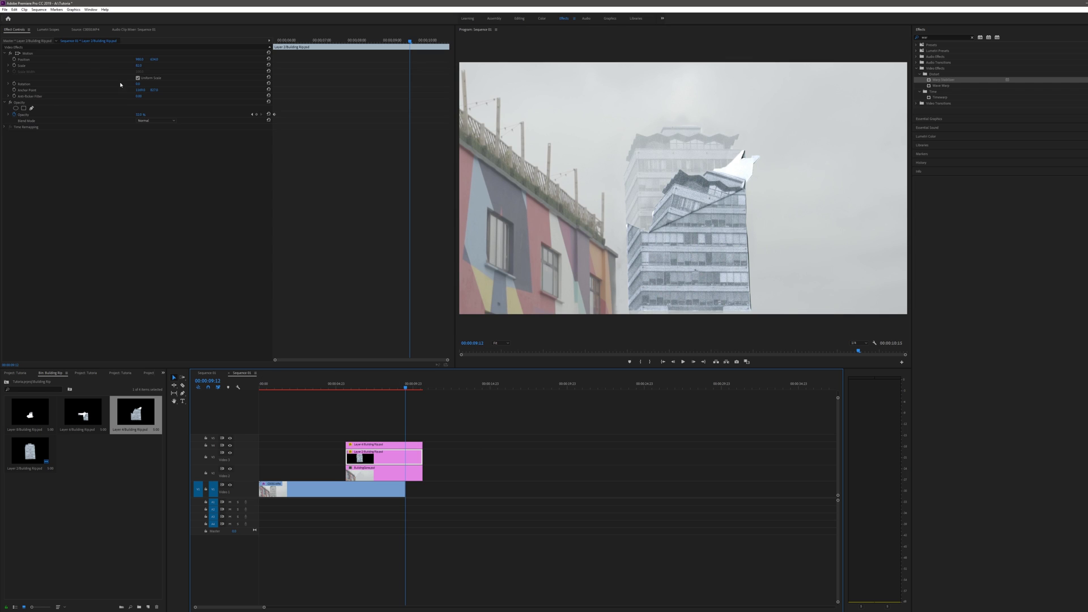
pyautogui.moveTo(136, 114); pyautogui.dragTo(144, 115)
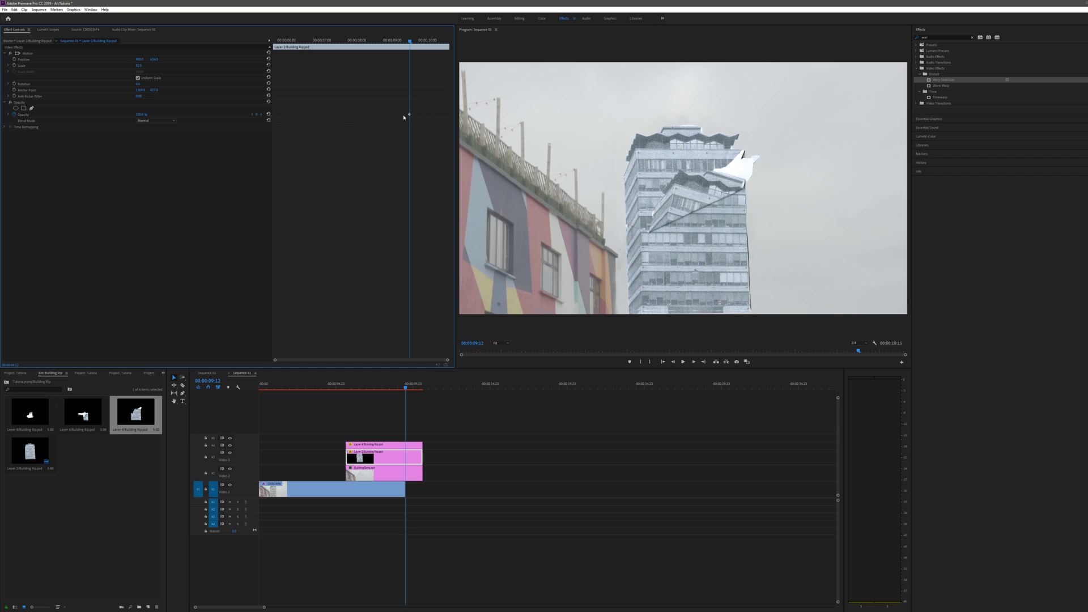
# - Stack the second folded cutout above the other cutouts and paste the copied Motion settings onto it
pyautogui.moveTo(406, 391); pyautogui.dragTo(327, 403)
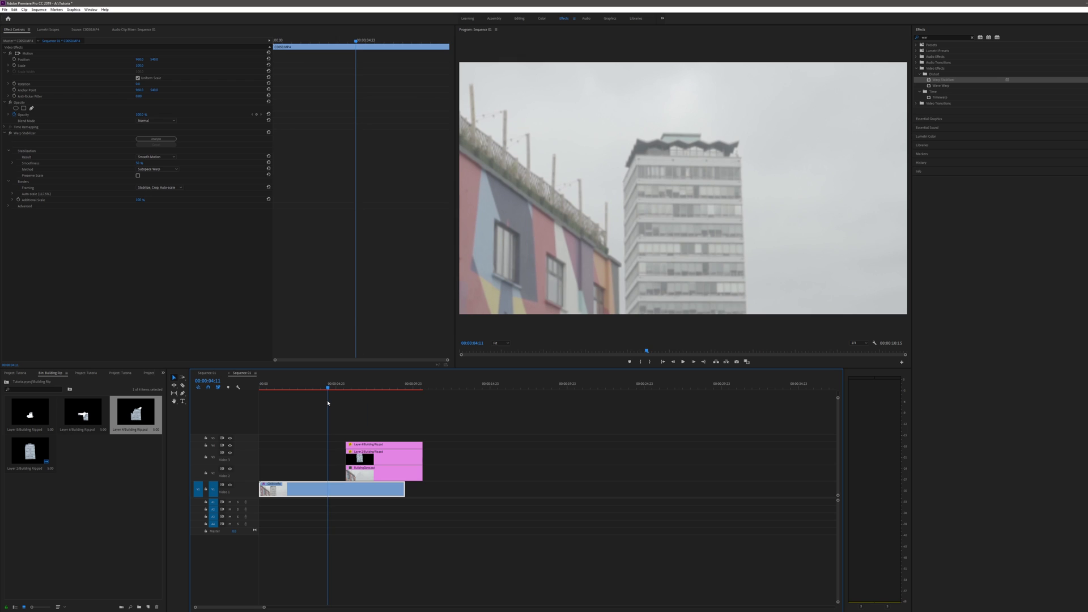
pyautogui.click(64, 413)
pyautogui.moveTo(102, 418); pyautogui.dragTo(348, 442)
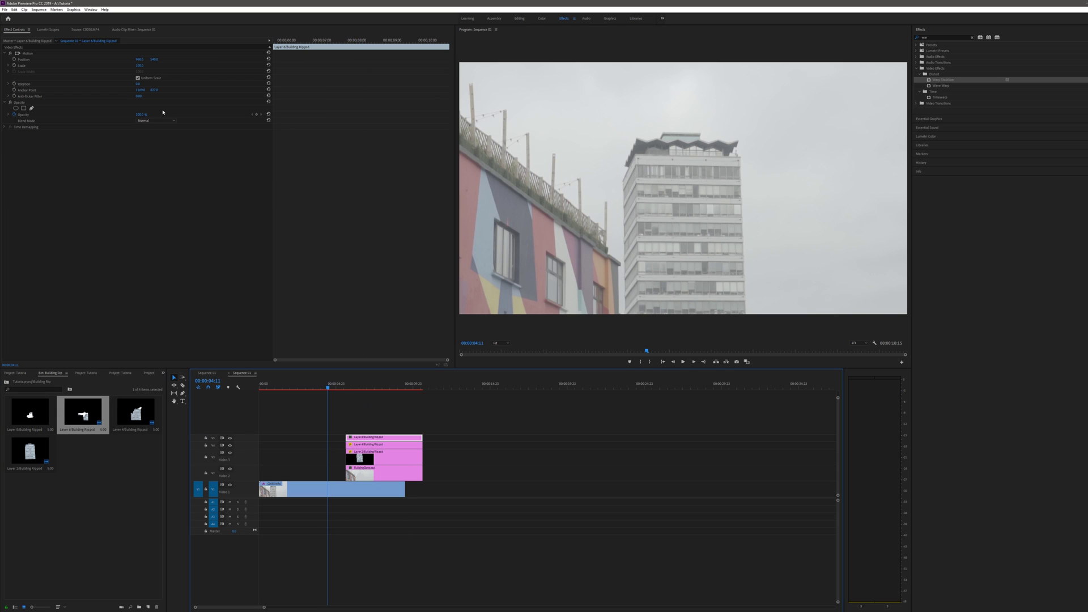
pyautogui.rightClick(31, 53)
pyautogui.click(51, 96)
# - Add the smallest folded cutout on the topmost track and paste the same Motion settings onto it
pyautogui.moveTo(341, 381); pyautogui.dragTo(367, 384)
pyautogui.moveTo(34, 415); pyautogui.dragTo(356, 433)
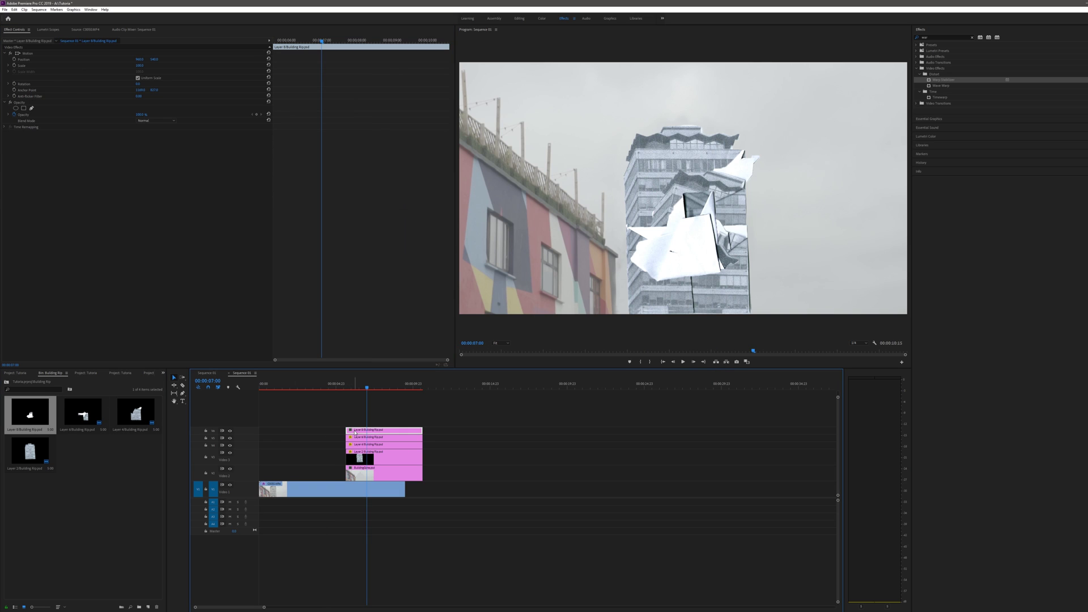
pyautogui.rightClick(31, 53)
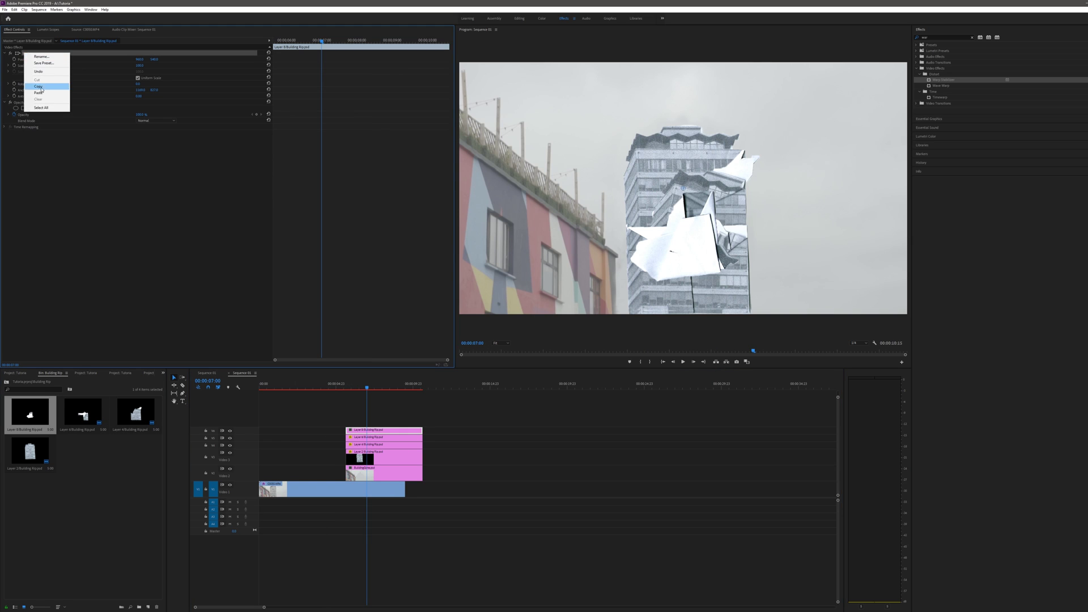
pyautogui.click(51, 95)
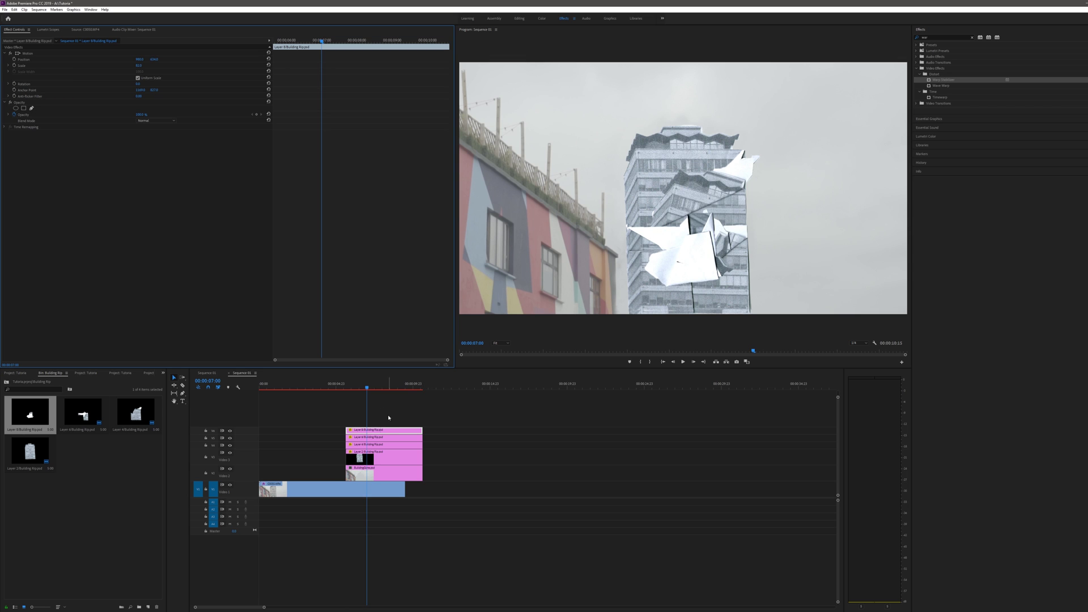
# - Stagger the starts of the three folded cutout clips and trim the unfolded cutout to end where the first fold begins
pyautogui.moveTo(371, 390); pyautogui.dragTo(342, 399)
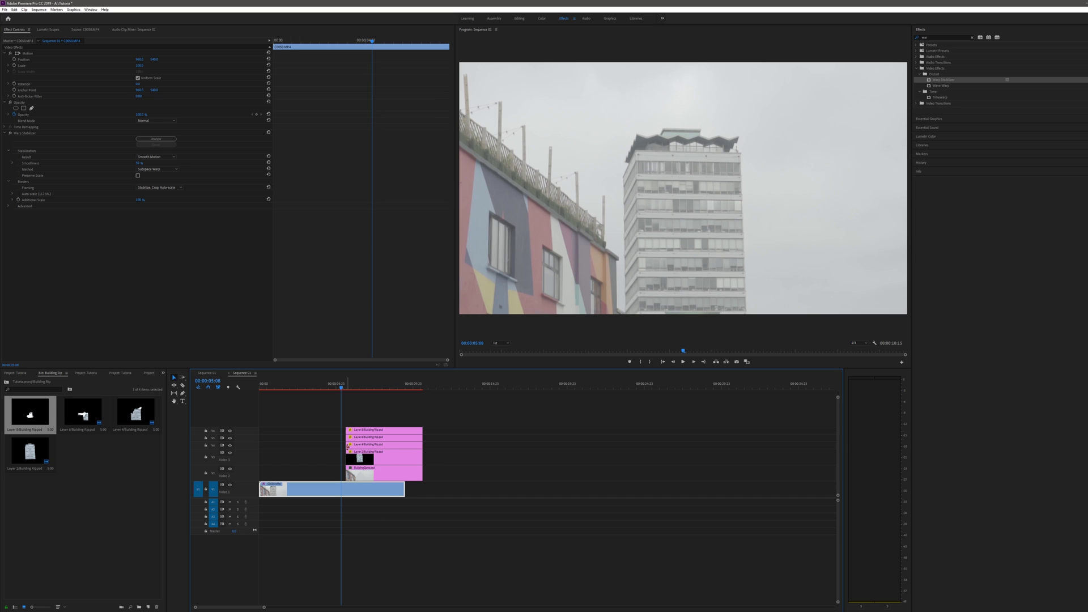
pyautogui.moveTo(348, 445); pyautogui.dragTo(375, 429)
pyautogui.click(357, 389)
pyautogui.moveTo(356, 388)
pyautogui.mouseDown()
pyautogui.moveTo(347, 390)
pyautogui.moveTo(357, 396)
pyautogui.mouseUp()
pyautogui.moveTo(420, 461); pyautogui.dragTo(353, 460)
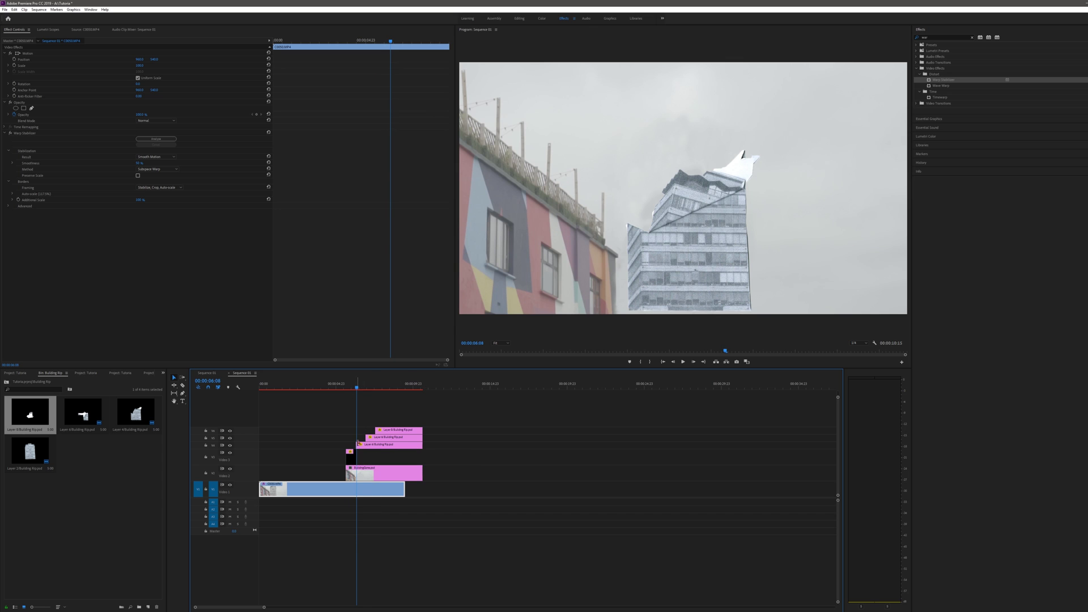
# - Shorten the three folded cutout clips and line them up end to end directly after the unfolded cutout
pyautogui.moveTo(419, 445); pyautogui.dragTo(365, 445)
pyautogui.moveTo(363, 389); pyautogui.dragTo(340, 399)
pyautogui.scroll(5, 359, 446)
pyautogui.moveTo(366, 446); pyautogui.dragTo(336, 446)
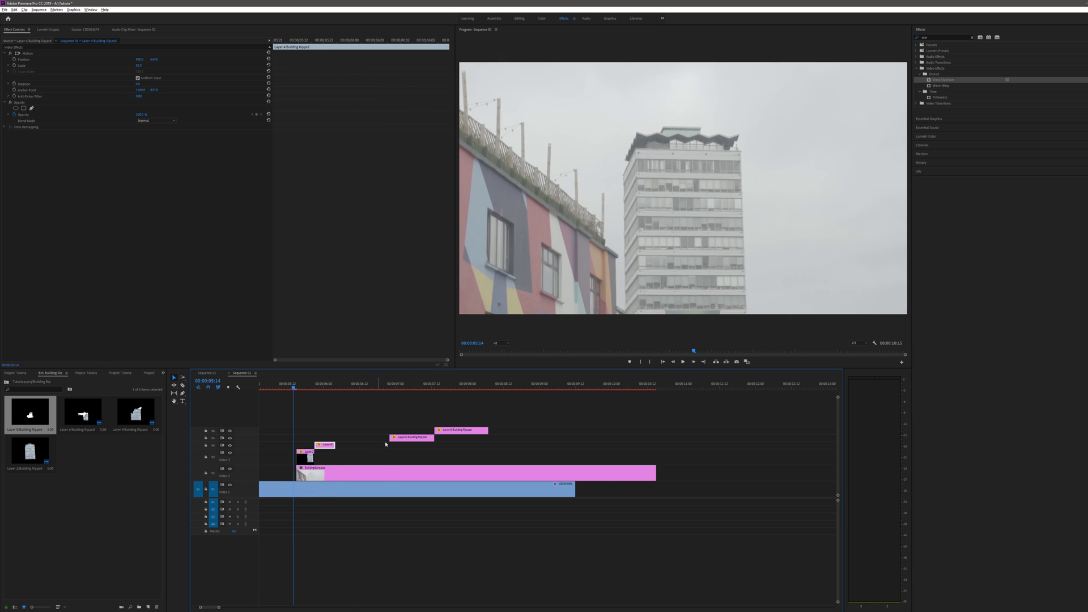
pyautogui.moveTo(411, 437); pyautogui.dragTo(352, 438)
pyautogui.moveTo(473, 432); pyautogui.dragTo(372, 431)
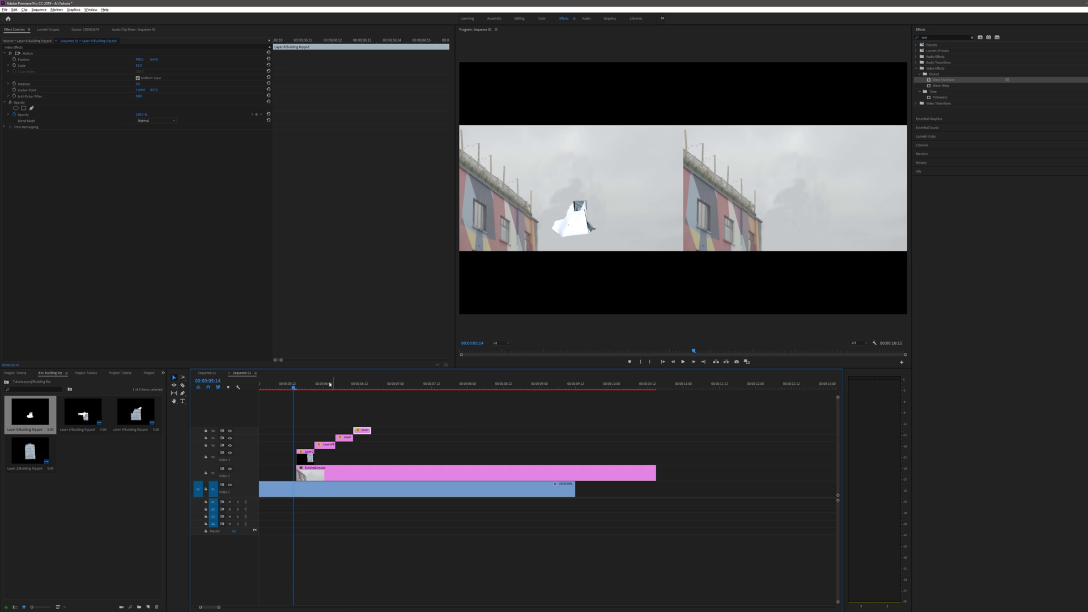
# - Play back the sequence around the staggered cutouts to check the timing of the folding effect
pyautogui.click(296, 384)
pyautogui.press('space')
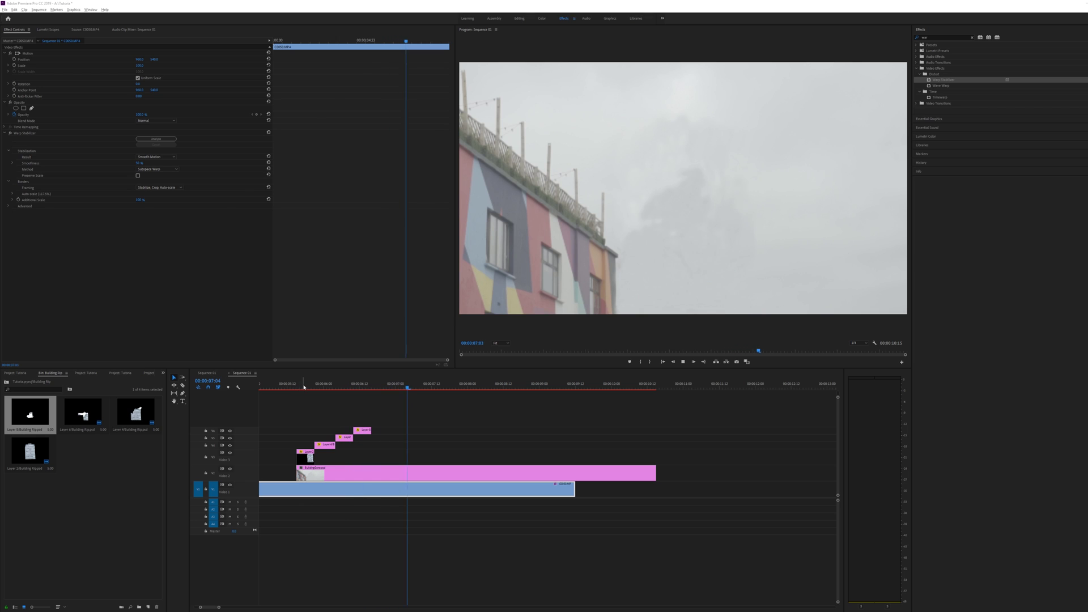
pyautogui.click(304, 387)
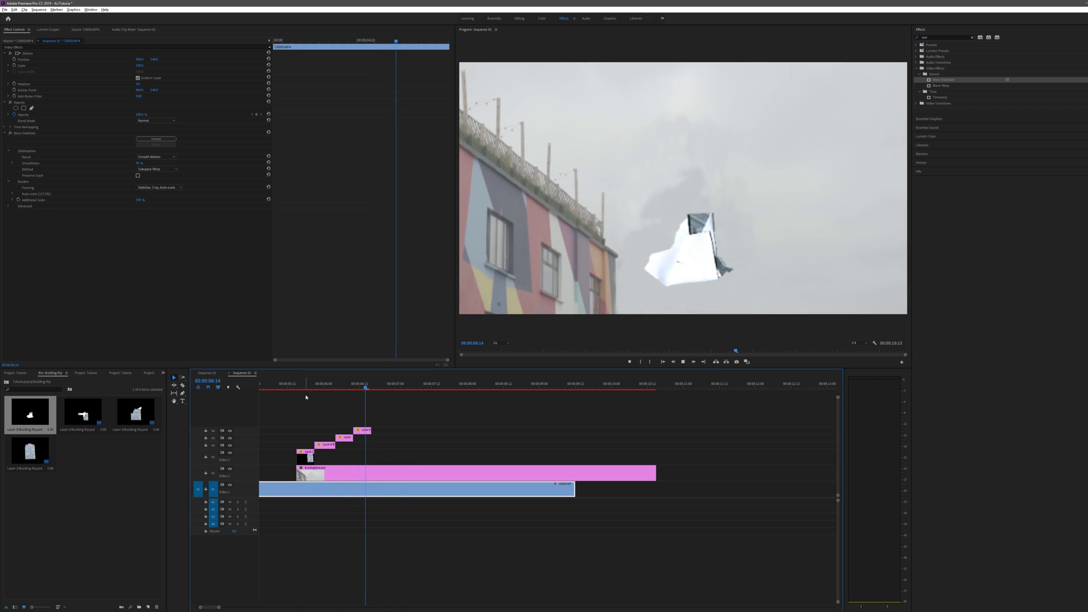
pyautogui.click(284, 389)
pyautogui.hscroll(-5, 295, 431)
pyautogui.click(679, 391)
pyautogui.moveTo(679, 394); pyautogui.dragTo(645, 398)
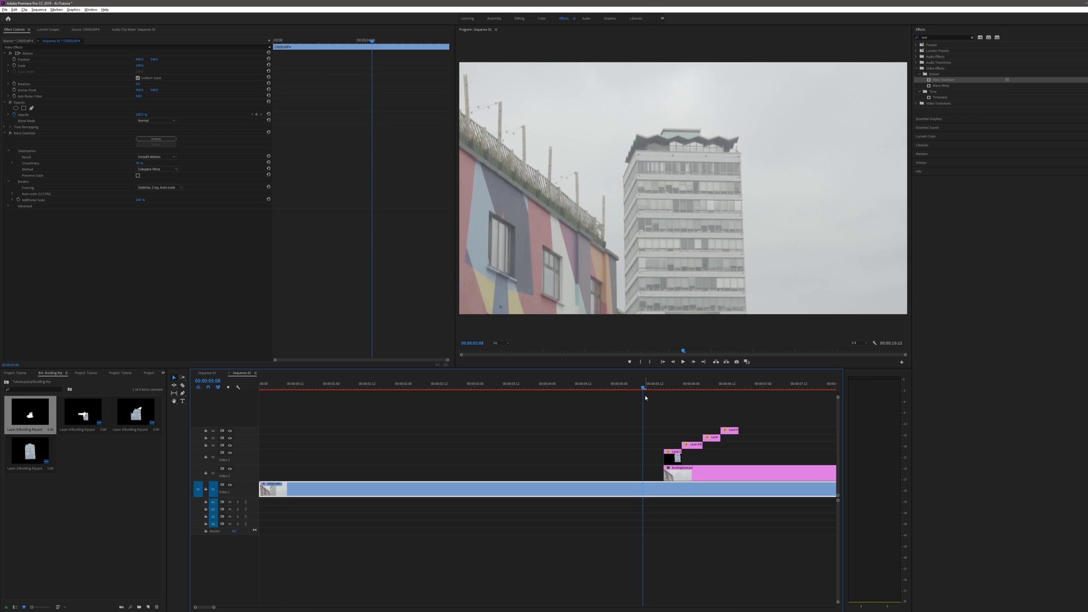
pyautogui.press('space')
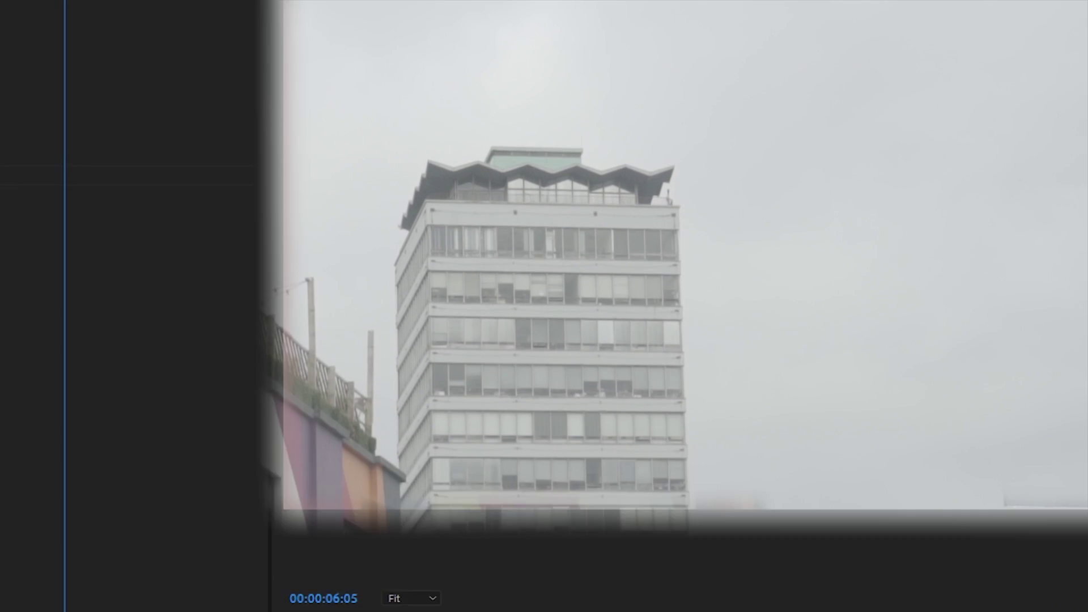